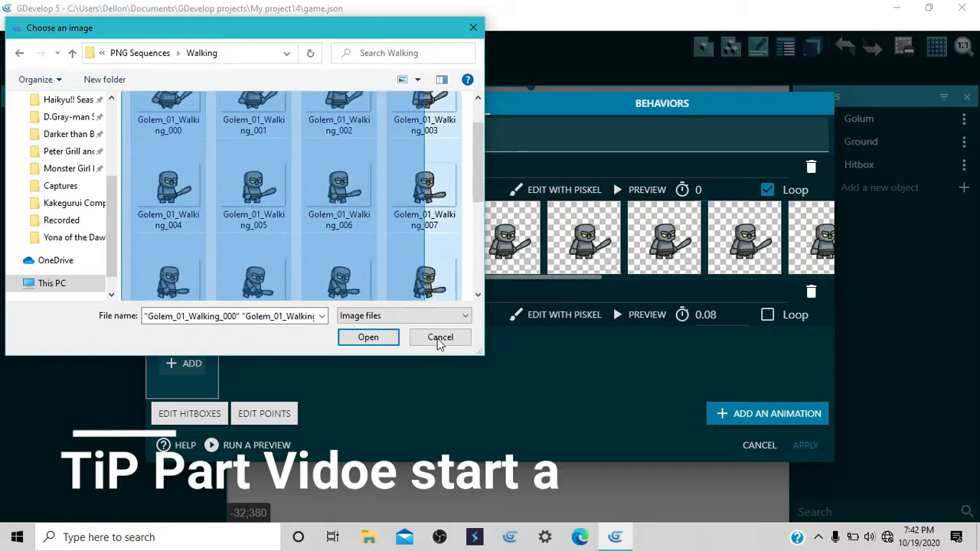
# Step: Import the selected Golem_01_Walking image sequence into Golum's Animation #1 and enable looping for it
pyautogui.click(369, 338)
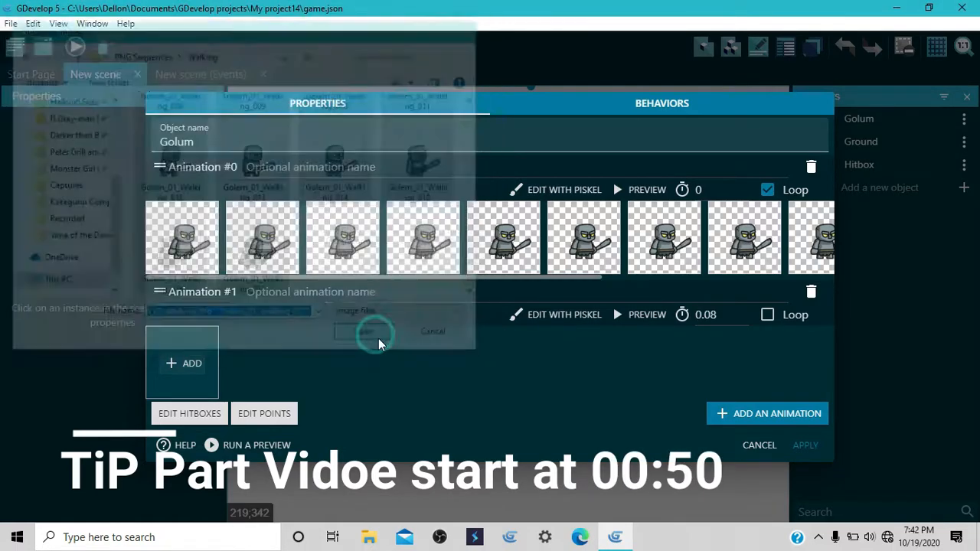
pyautogui.click(601, 274)
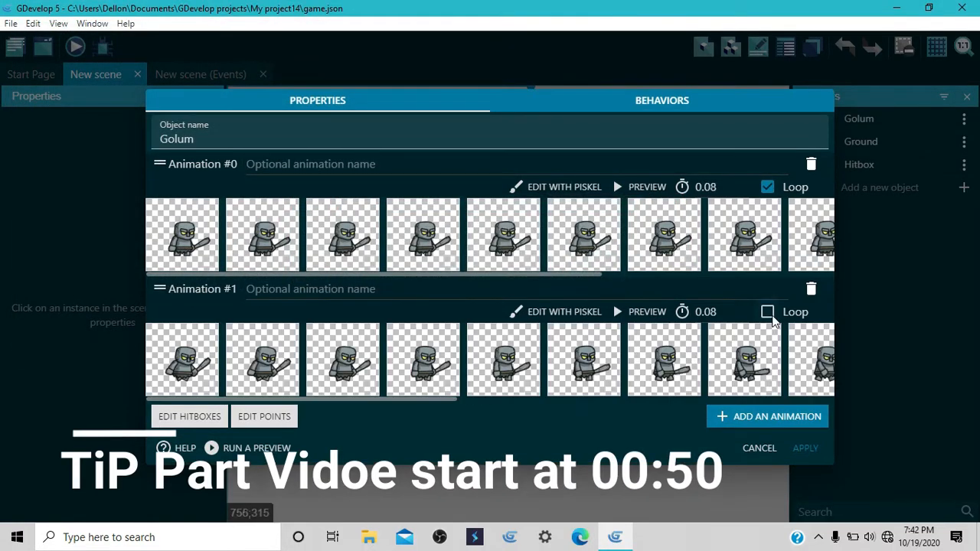
pyautogui.click(768, 313)
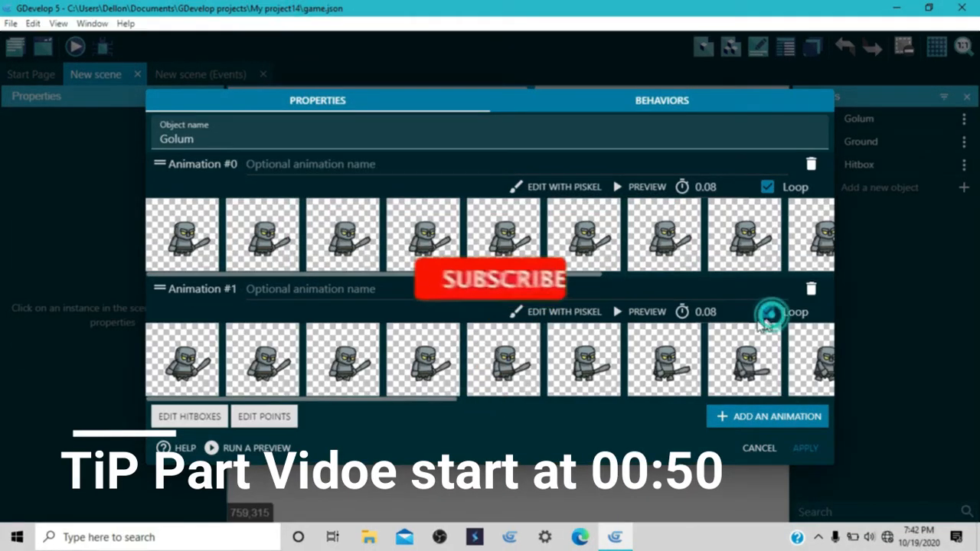
# Step: Preview Golum's walking animation and set its playback speed to 60 FPS
pyautogui.click(648, 313)
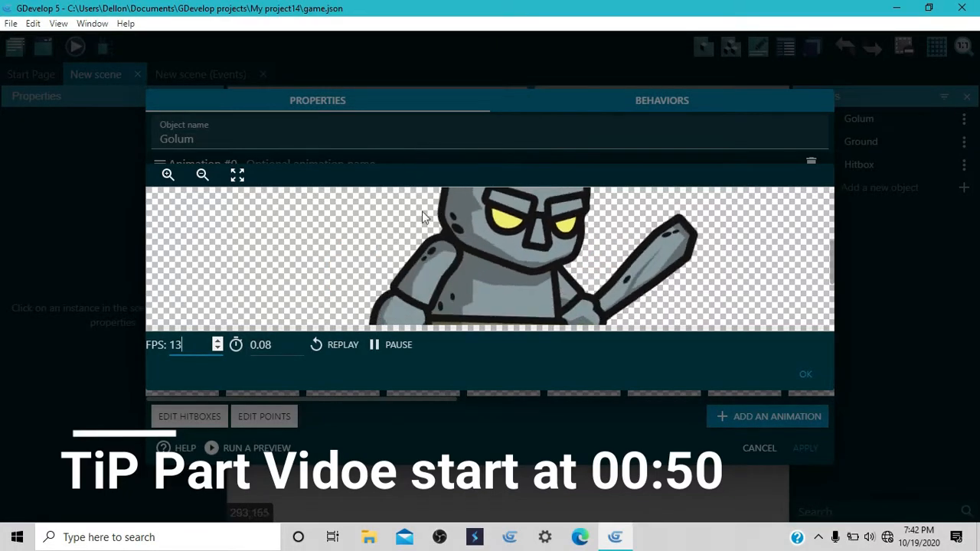
pyautogui.doubleClick(195, 344)
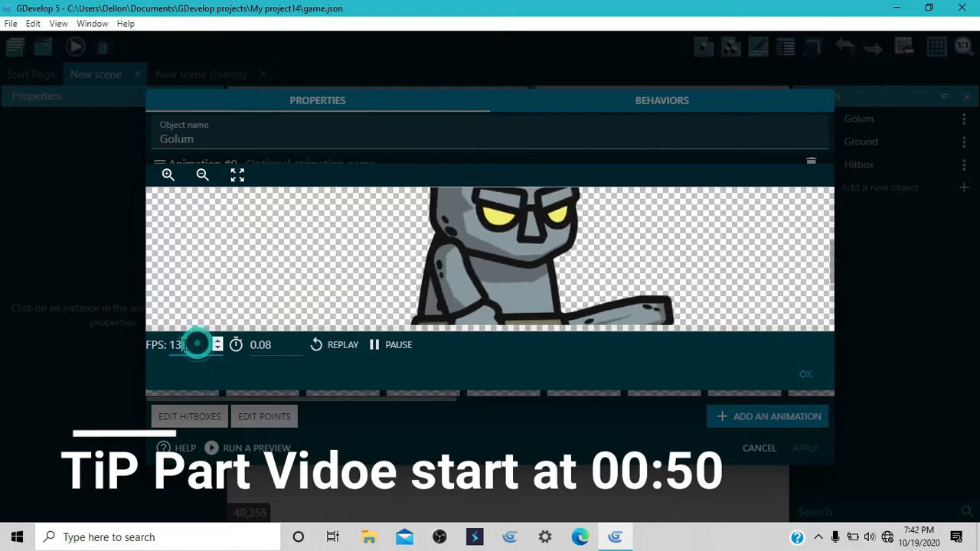
pyautogui.write('1360')
pyautogui.press('BackSpace')
pyautogui.press('BackSpace')
pyautogui.press('BackSpace')
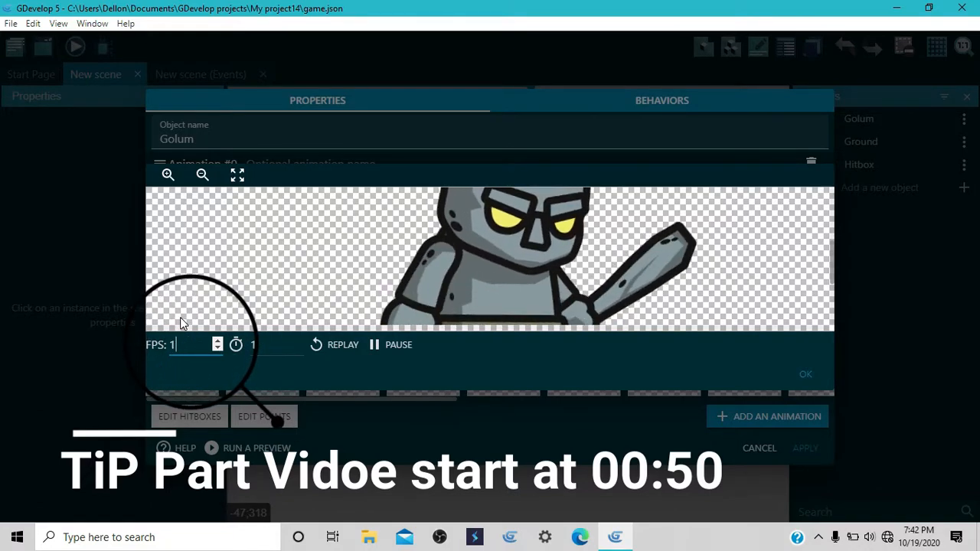
pyautogui.write('60')
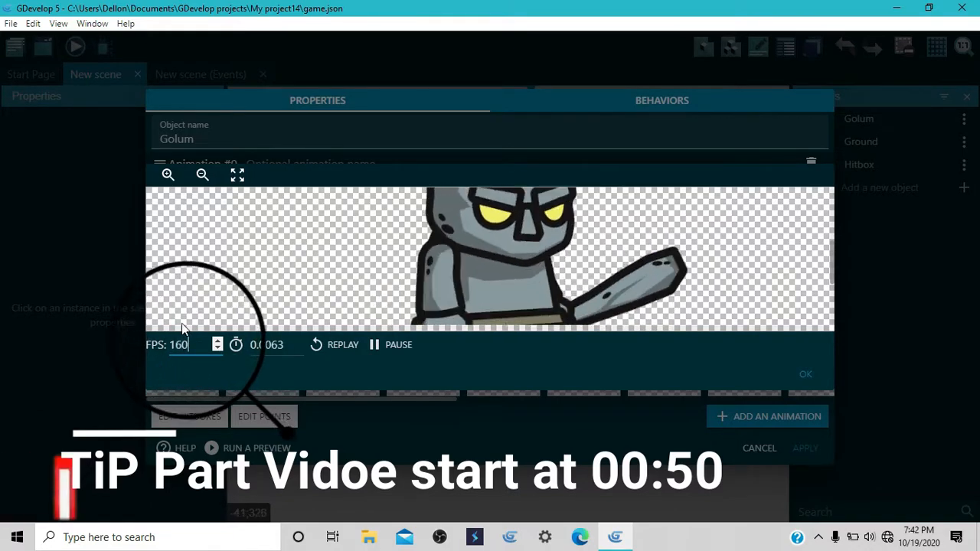
pyautogui.press('BackSpace')
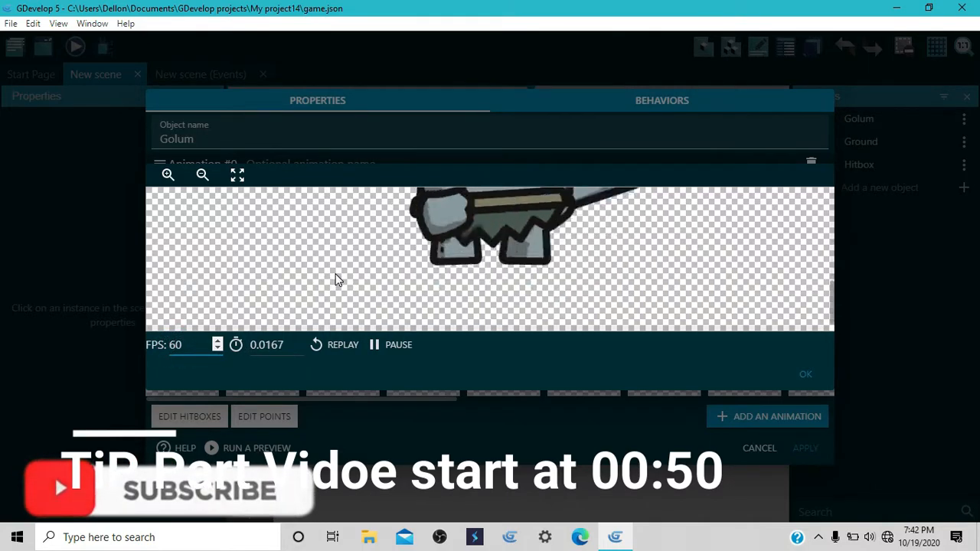
# Step: Try a playback speed of 30 FPS for the walking animation in its preview
pyautogui.click(163, 346)
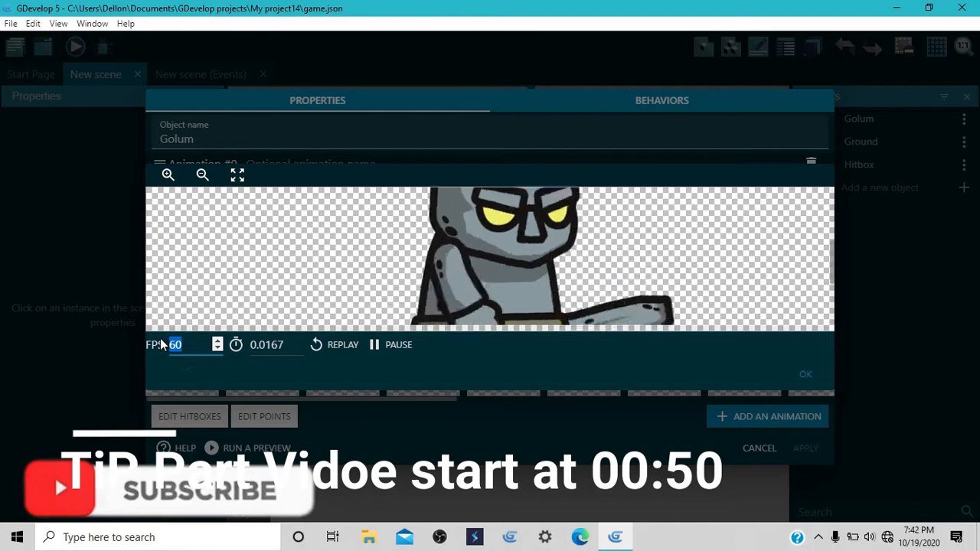
pyautogui.write('0')
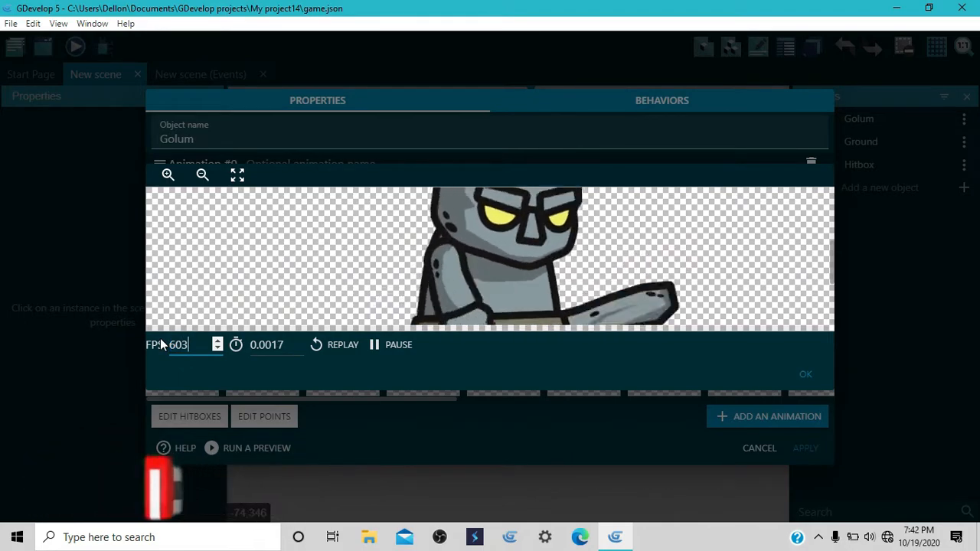
pyautogui.press('BackSpace')
pyautogui.press('BackSpace')
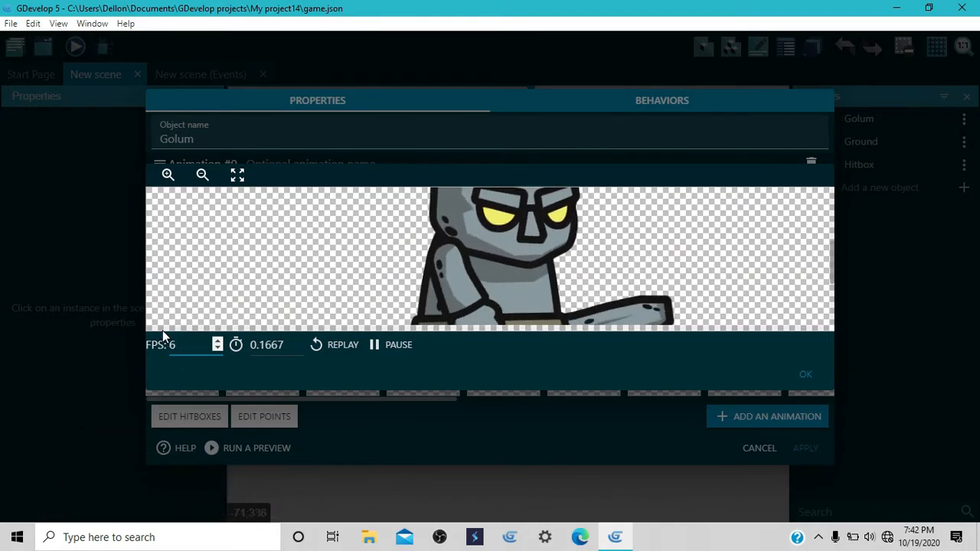
pyautogui.click(170, 346)
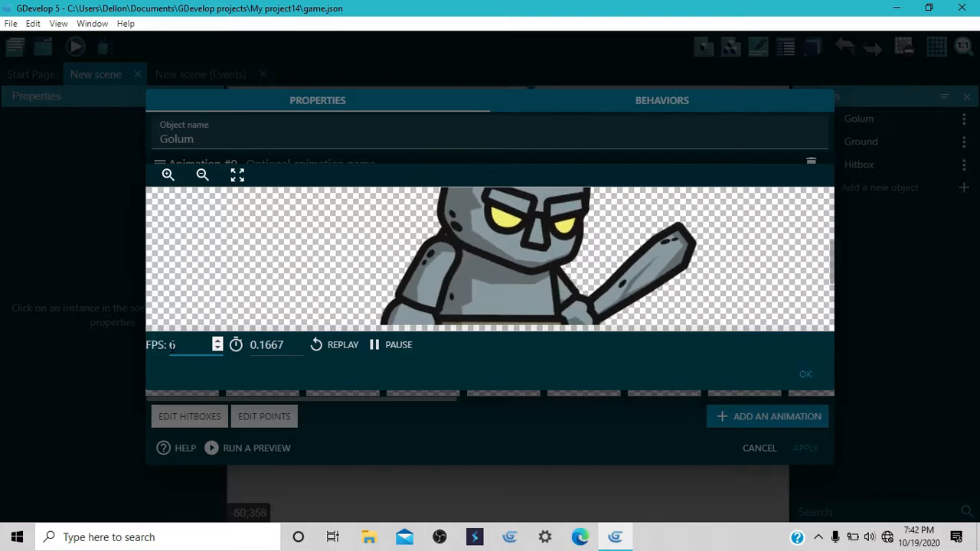
pyautogui.write('30')
pyautogui.doubleClick(196, 344)
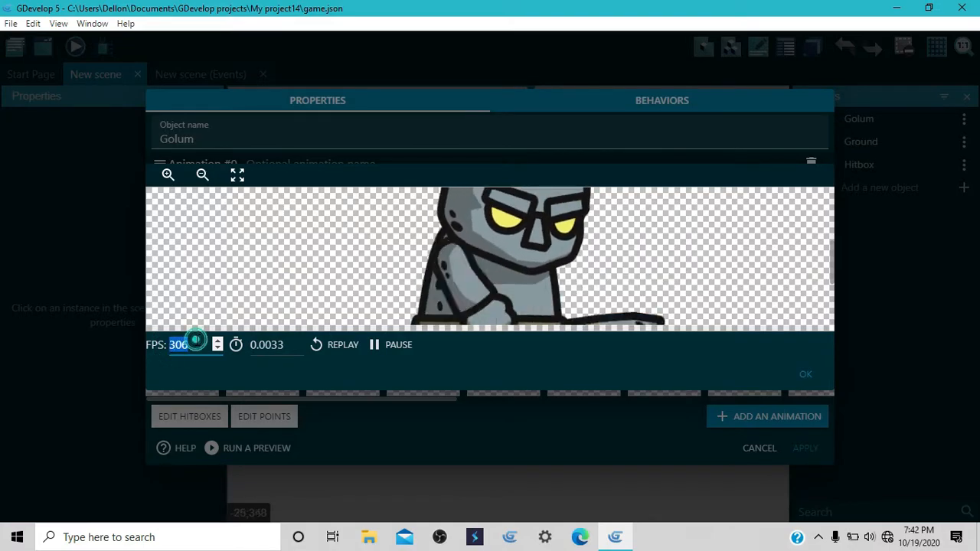
pyautogui.click(195, 345)
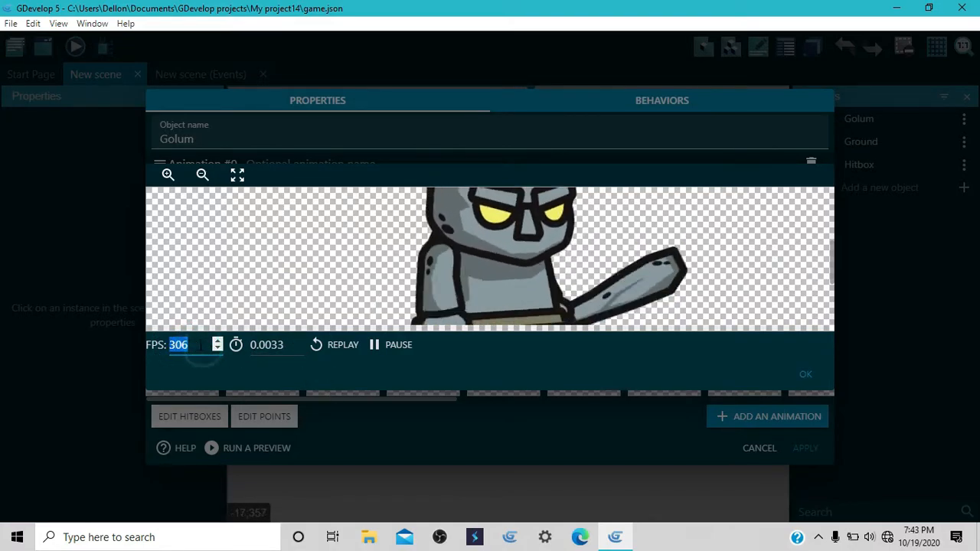
pyautogui.press('BackSpace')
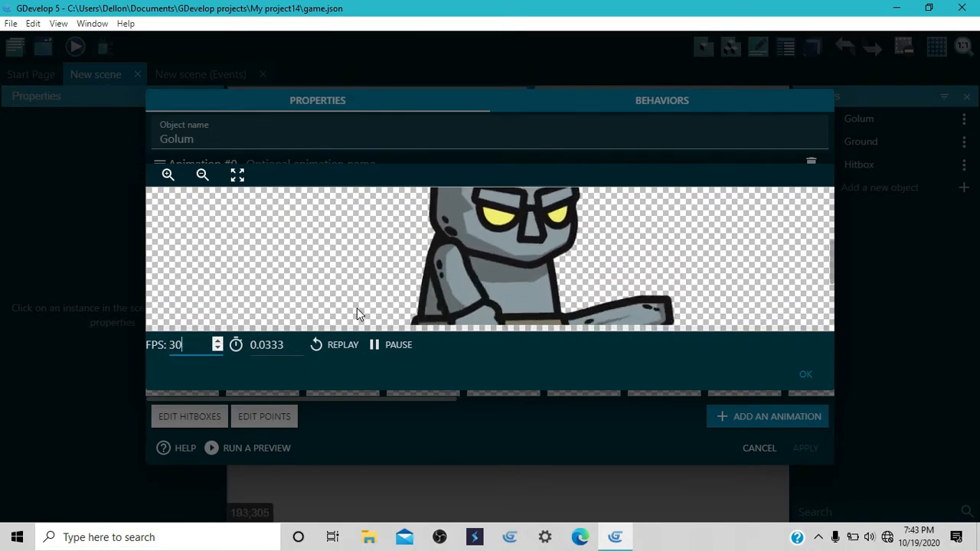
pyautogui.press('BackSpace')
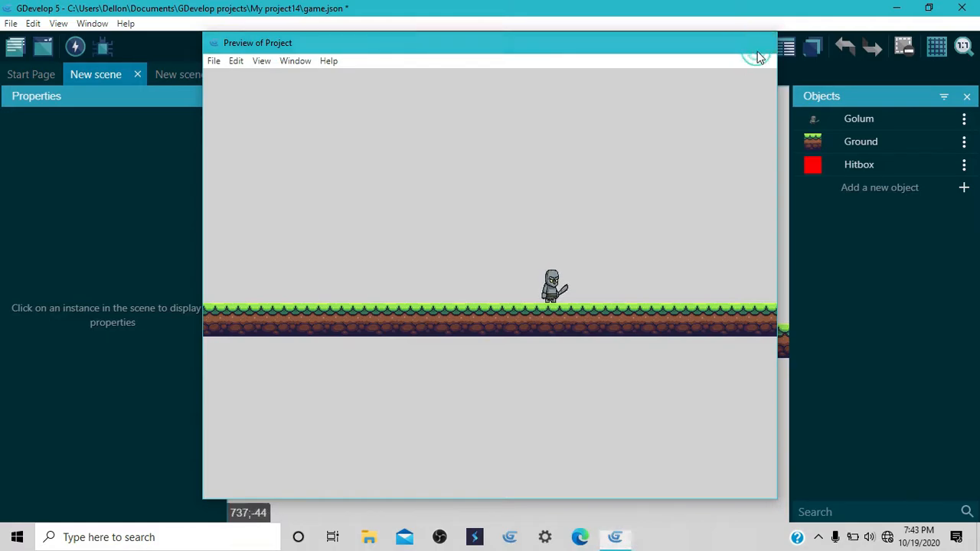
# Step: Close the game preview, reopen the Golum object for editing and name Animation #0 Idle
pyautogui.click(756, 55)
pyautogui.click(962, 119)
pyautogui.click(905, 150)
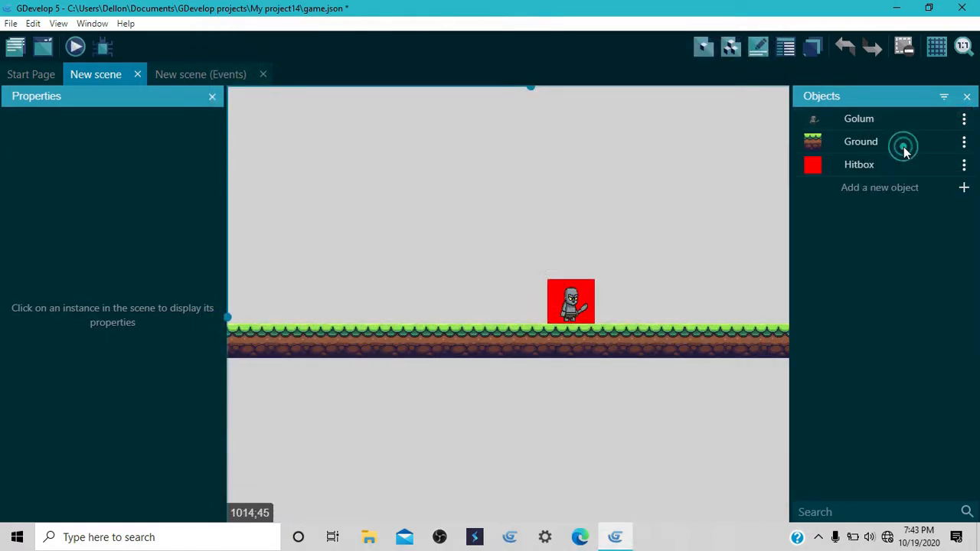
pyautogui.click(260, 164)
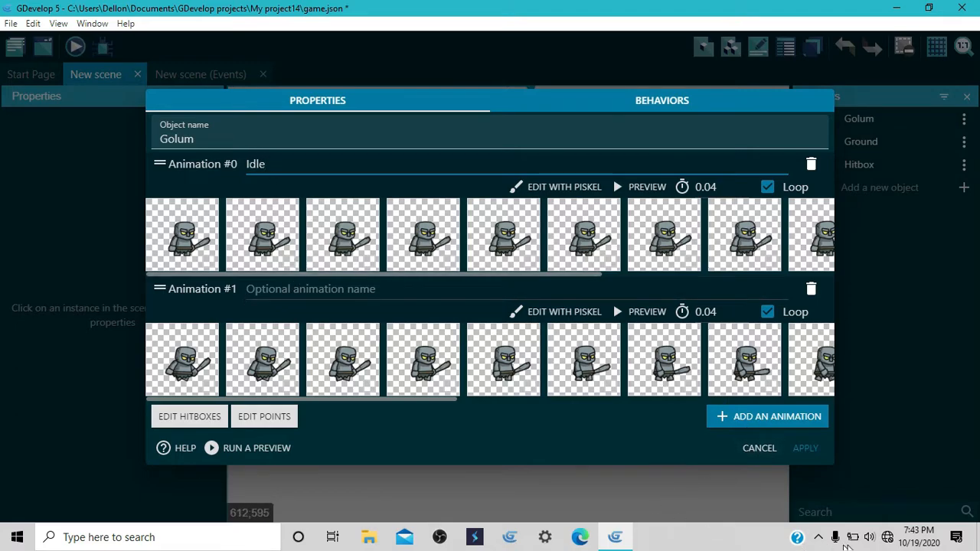
pyautogui.click(816, 538)
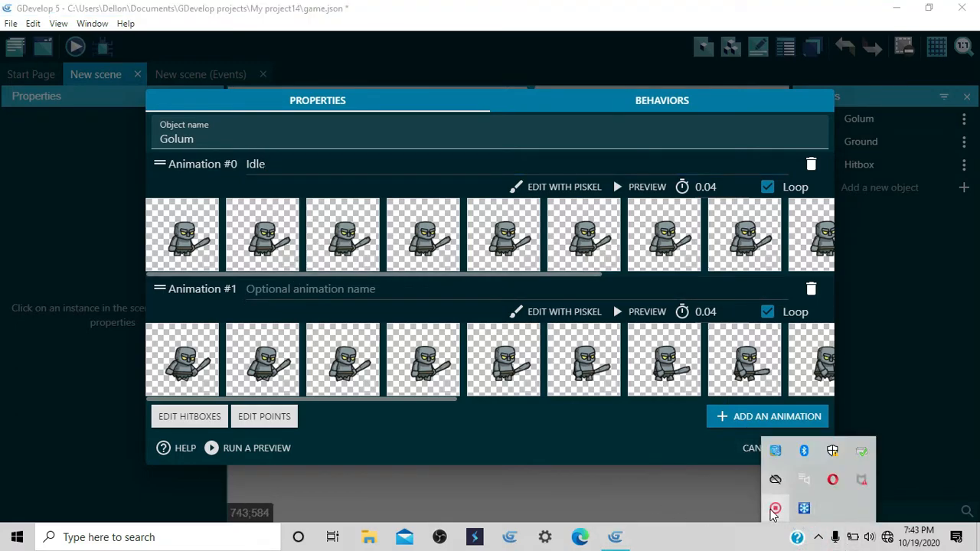
pyautogui.rightClick(785, 512)
pyautogui.click(788, 519)
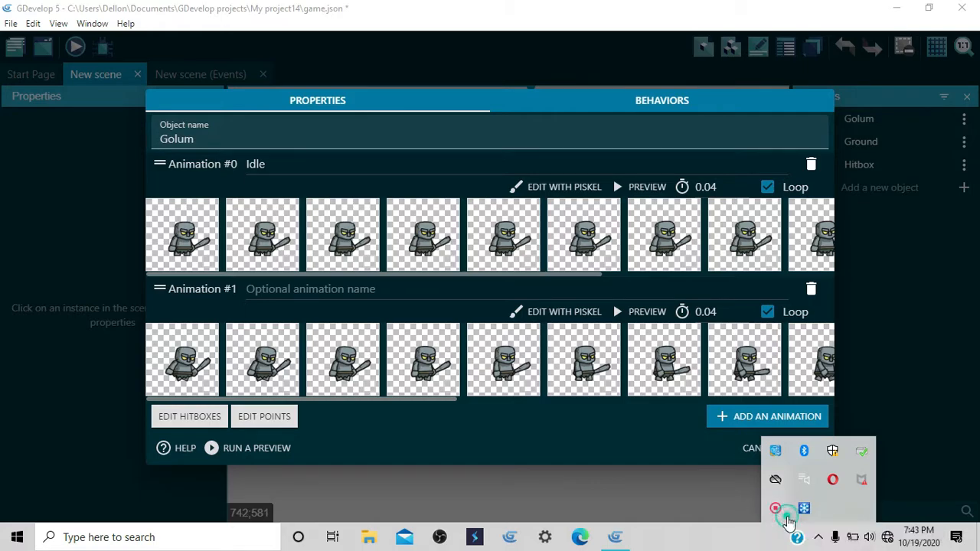
pyautogui.click(578, 471)
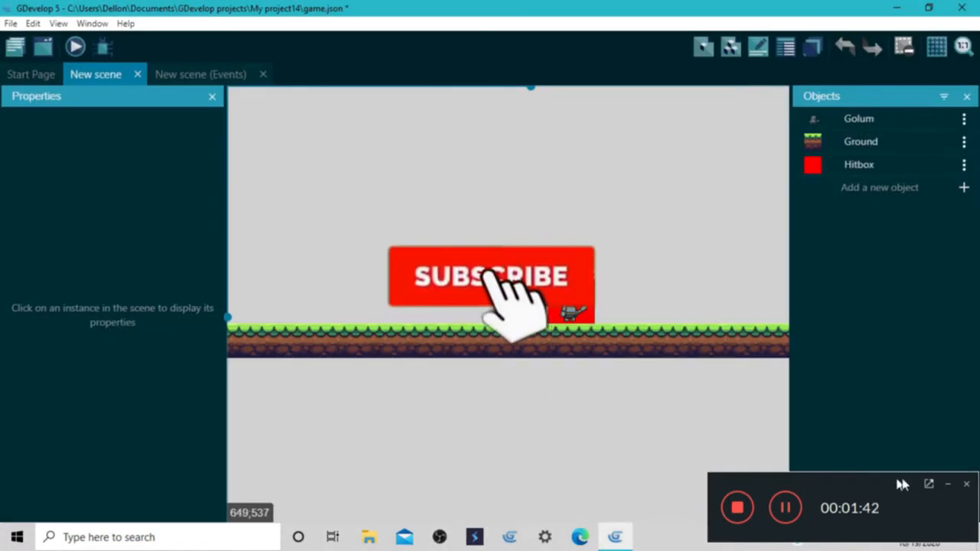
pyautogui.click(948, 486)
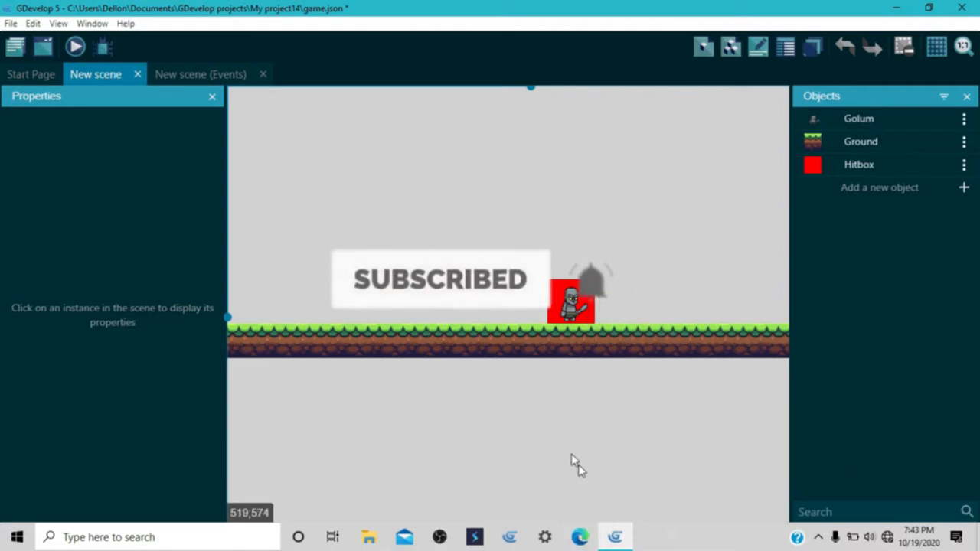
pyautogui.scroll(-5, 598, 266)
pyautogui.scroll(2, 583, 290)
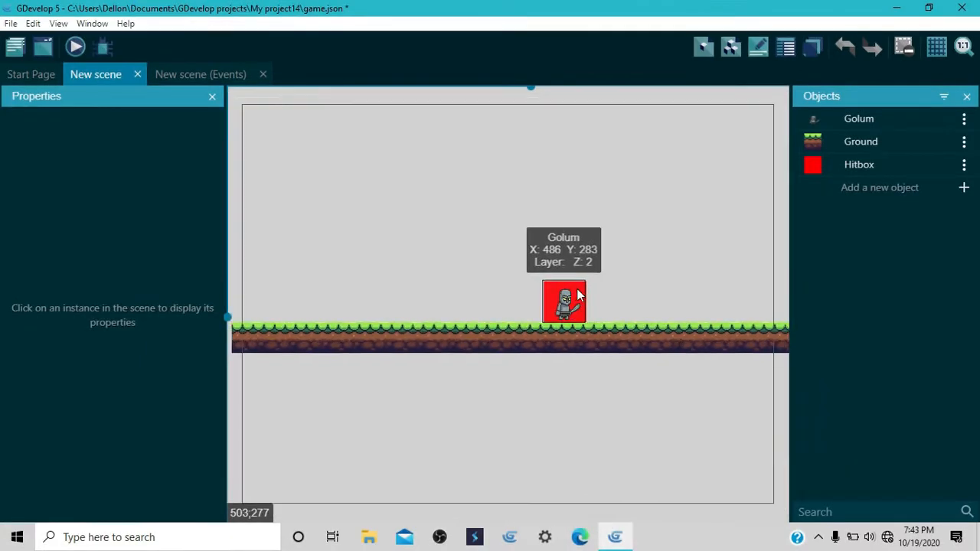
# Step: Edit the Golum object and name Animation #0 Idle and Animation #1 Walk
pyautogui.click(963, 118)
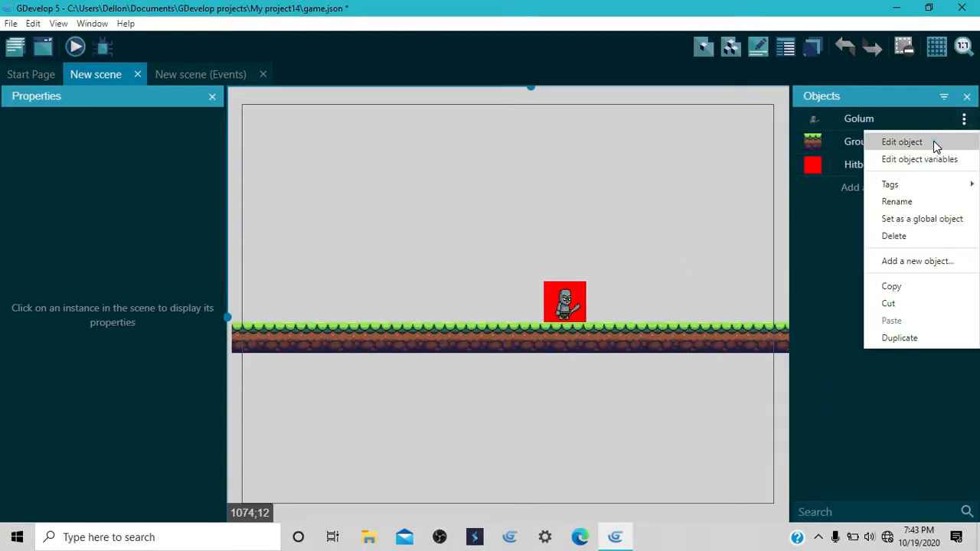
pyautogui.click(936, 145)
pyautogui.click(311, 178)
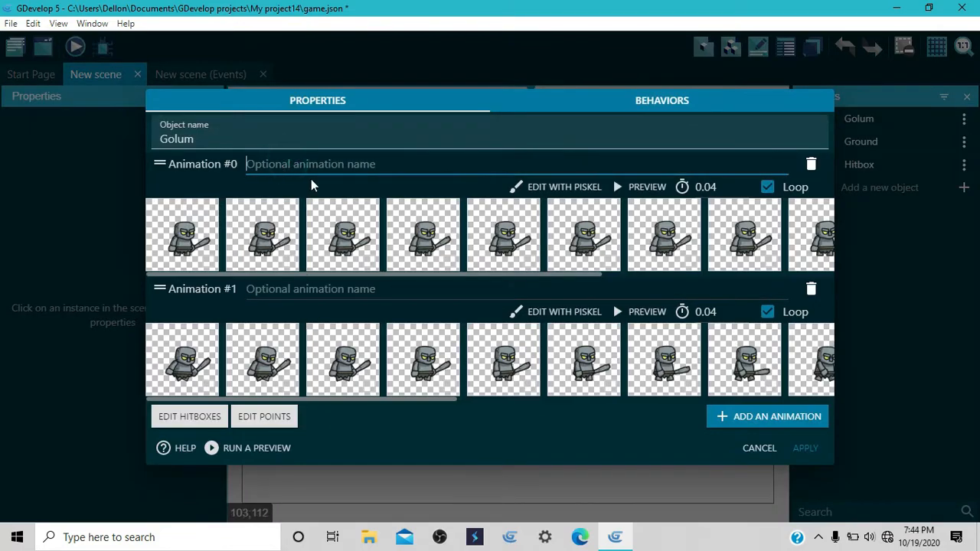
pyautogui.write('Idle')
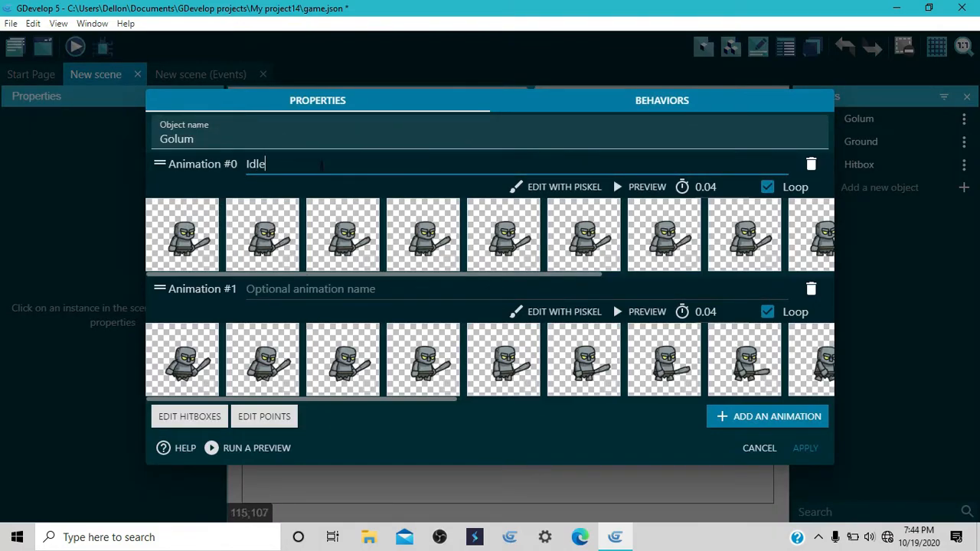
pyautogui.click(303, 289)
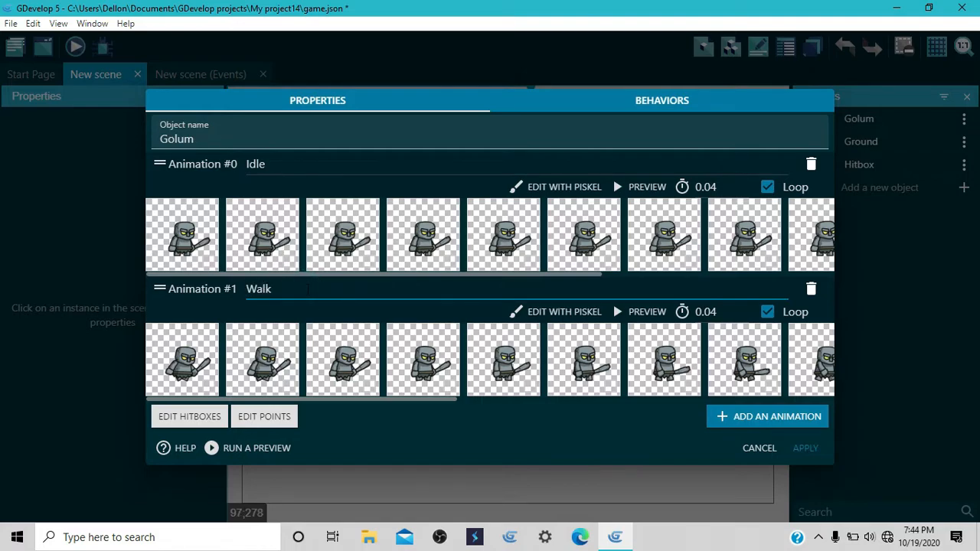
# Step: Open Golum's Idle animation in the Piskel pixel editor and save it back to the object
pyautogui.click(552, 187)
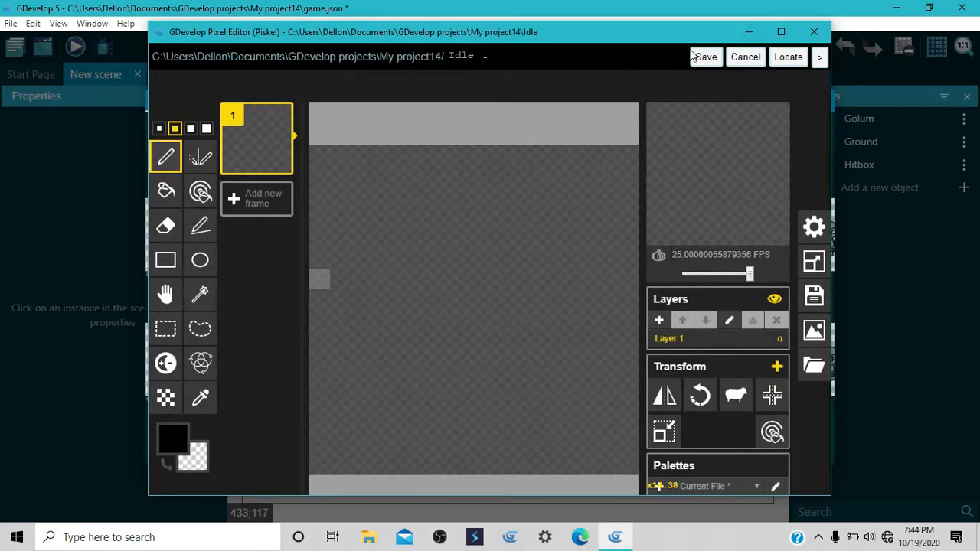
pyautogui.click(706, 57)
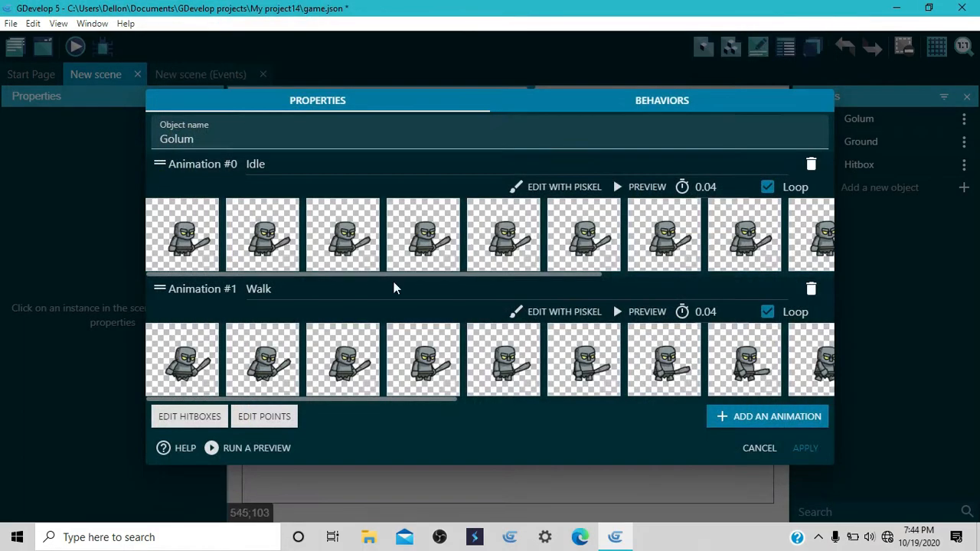
# Step: Review the Origin and Center points of Golum's Idle animation and apply the object changes
pyautogui.click(261, 419)
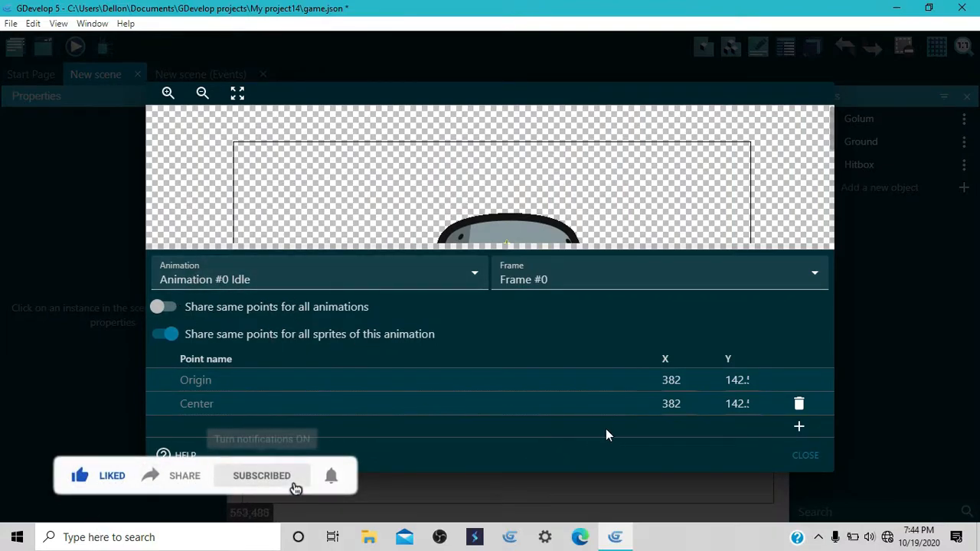
pyautogui.scroll(-2, 261, 157)
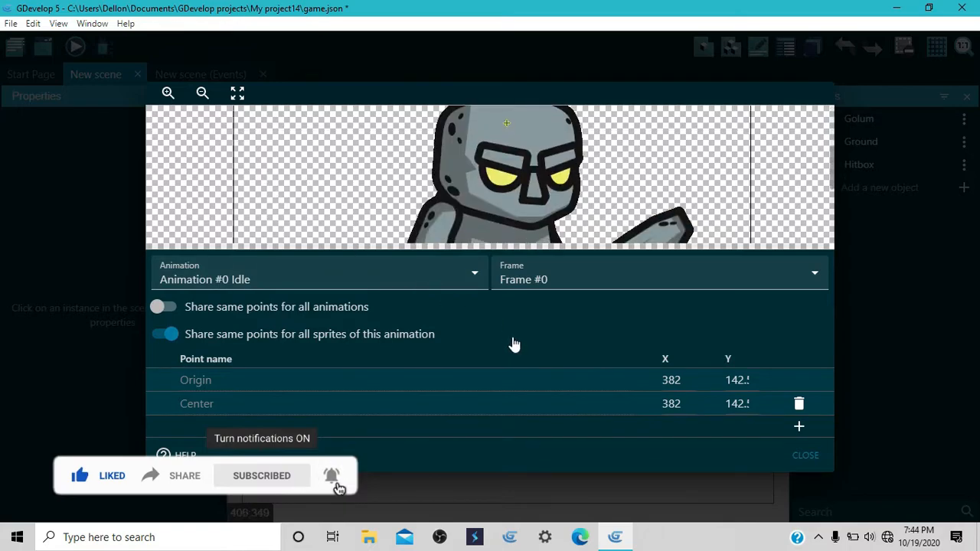
pyautogui.scroll(-3, 464, 178)
pyautogui.scroll(4, 464, 182)
pyautogui.scroll(-3, 463, 186)
pyautogui.scroll(3, 462, 186)
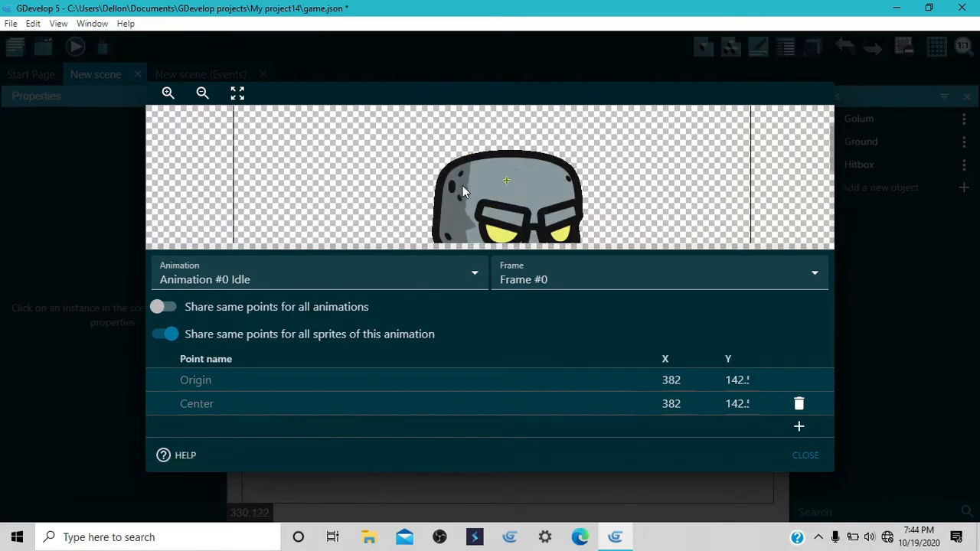
pyautogui.scroll(-4, 462, 195)
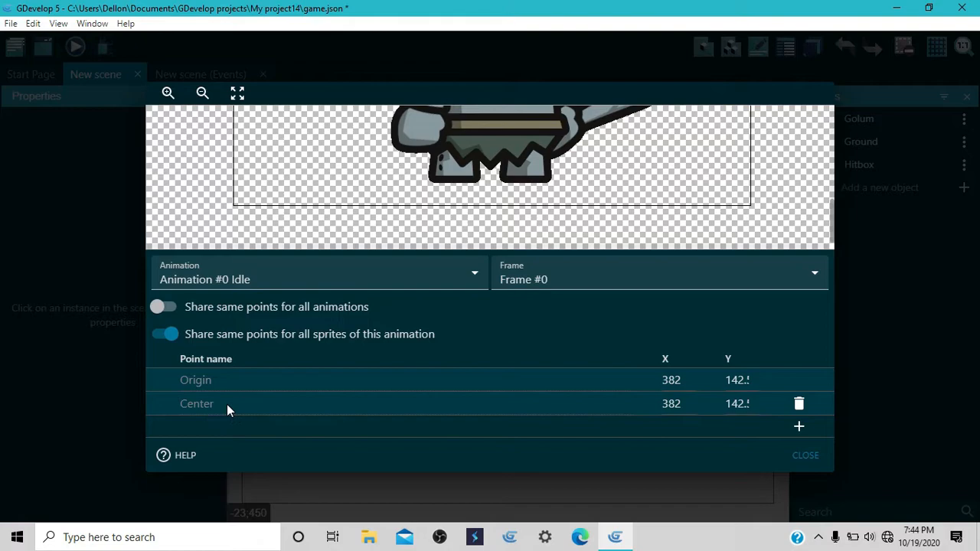
pyautogui.click(809, 456)
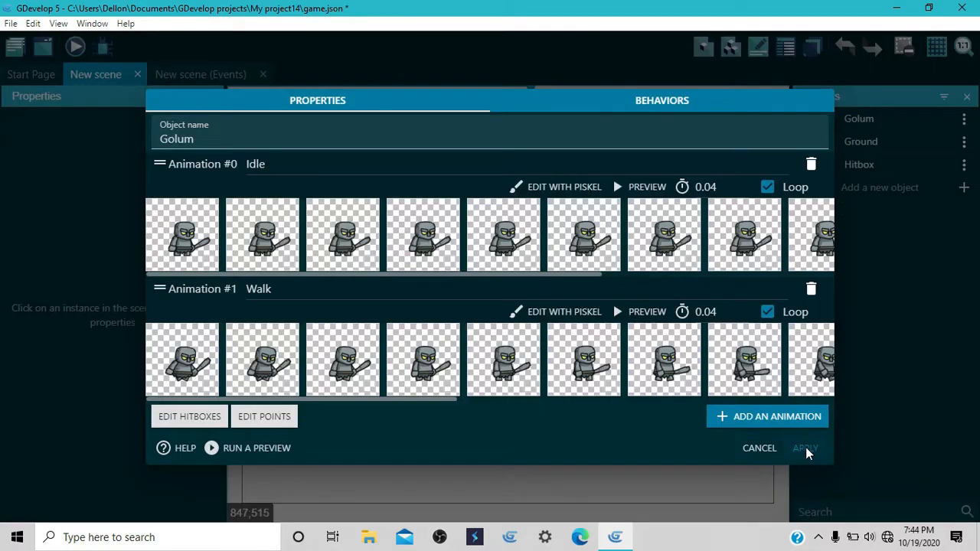
pyautogui.click(806, 449)
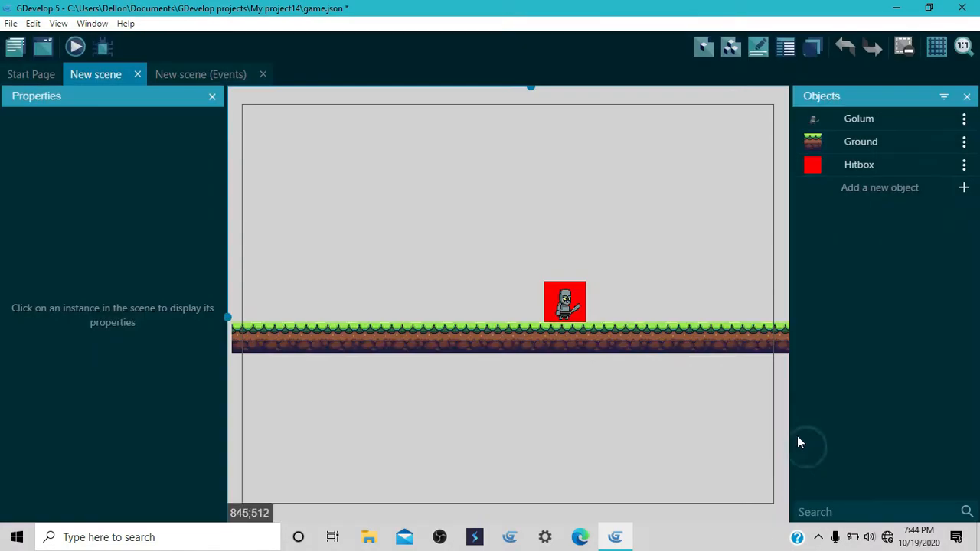
# Step: Preview the scene, test Golum's left and right movement and jumping, and close the preview
pyautogui.click(74, 47)
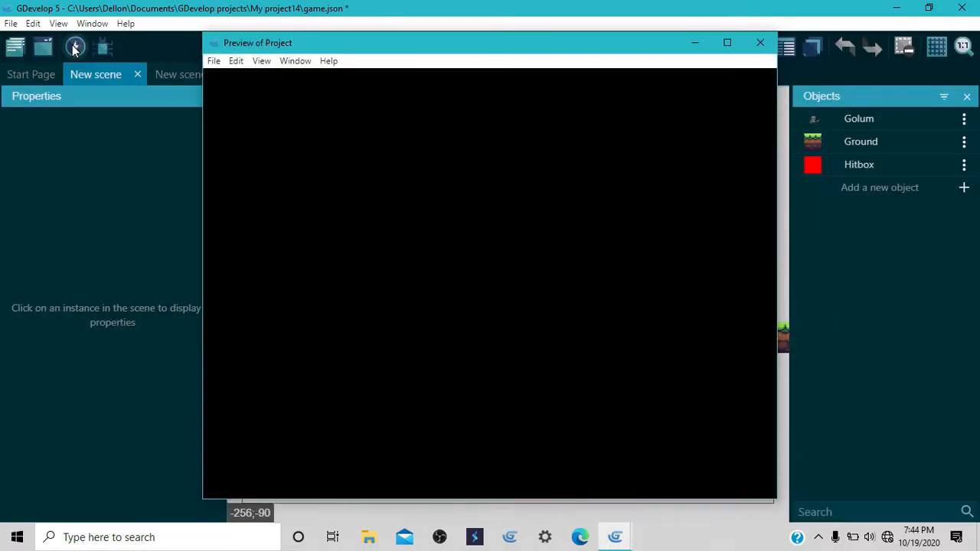
pyautogui.press('Left')
pyautogui.press('Right')
pyautogui.press('space')
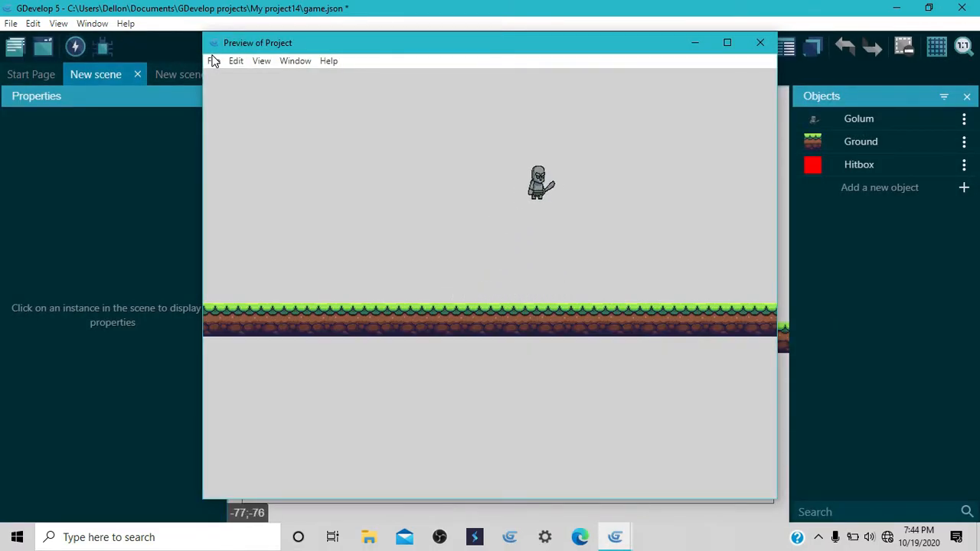
pyautogui.click(759, 43)
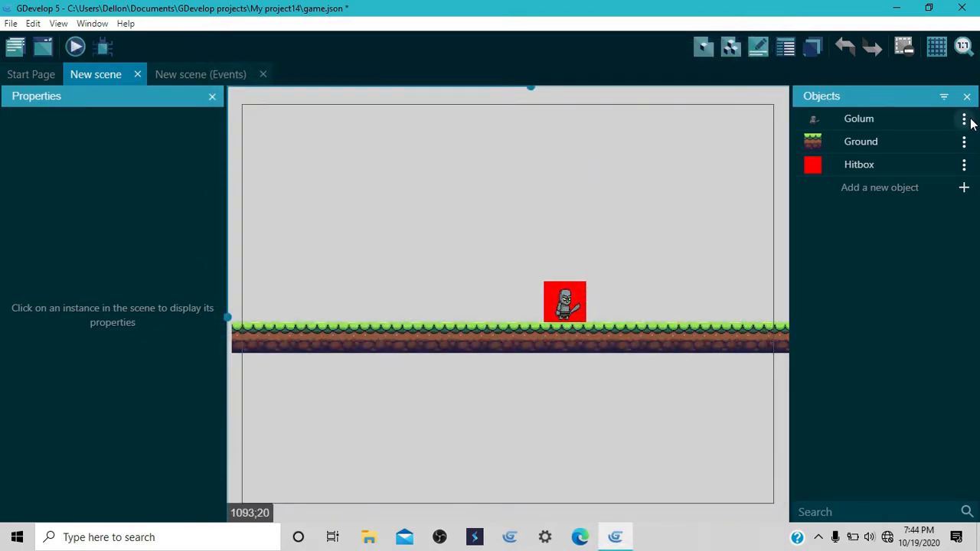
# Step: Review Golum's Idle and Walk animations in the object editor, apply, and briefly preview the scene again
pyautogui.click(967, 120)
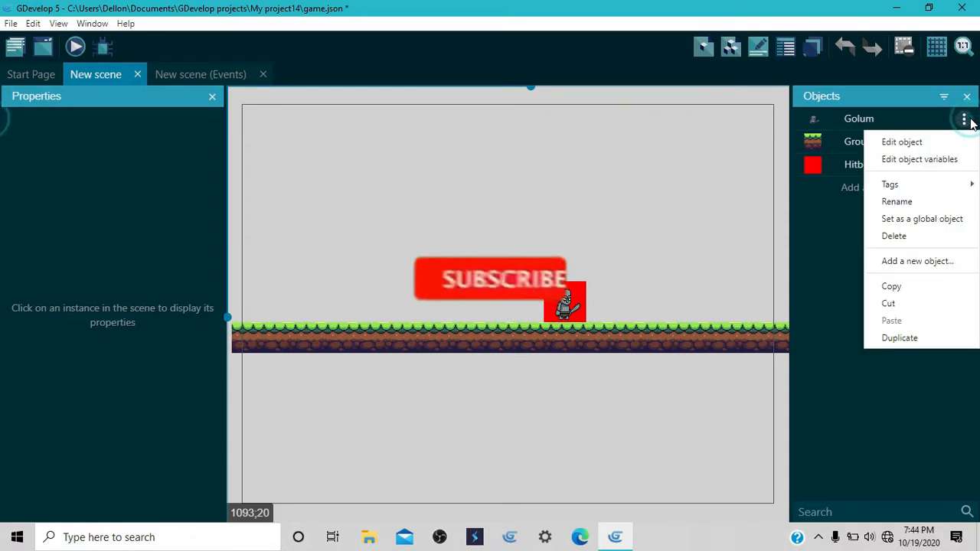
pyautogui.click(916, 144)
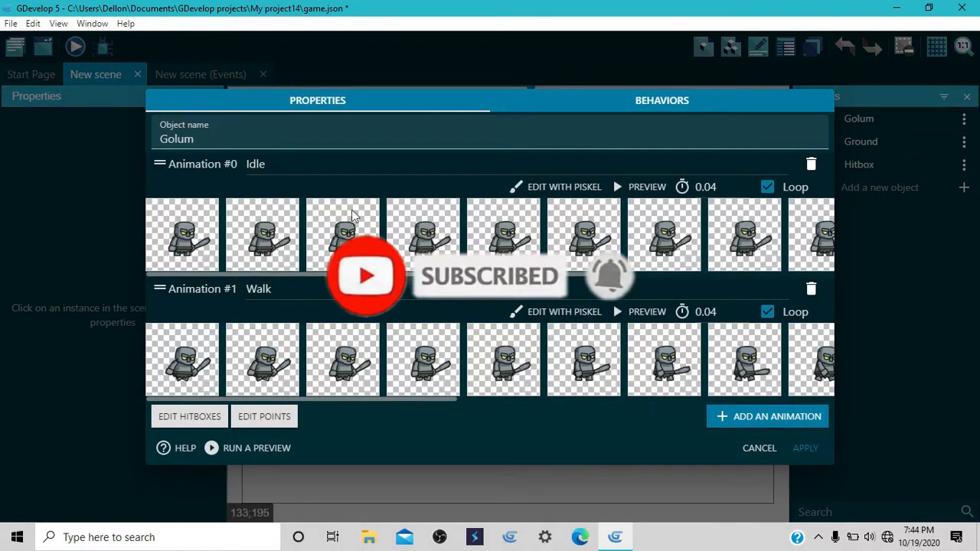
pyautogui.click(803, 449)
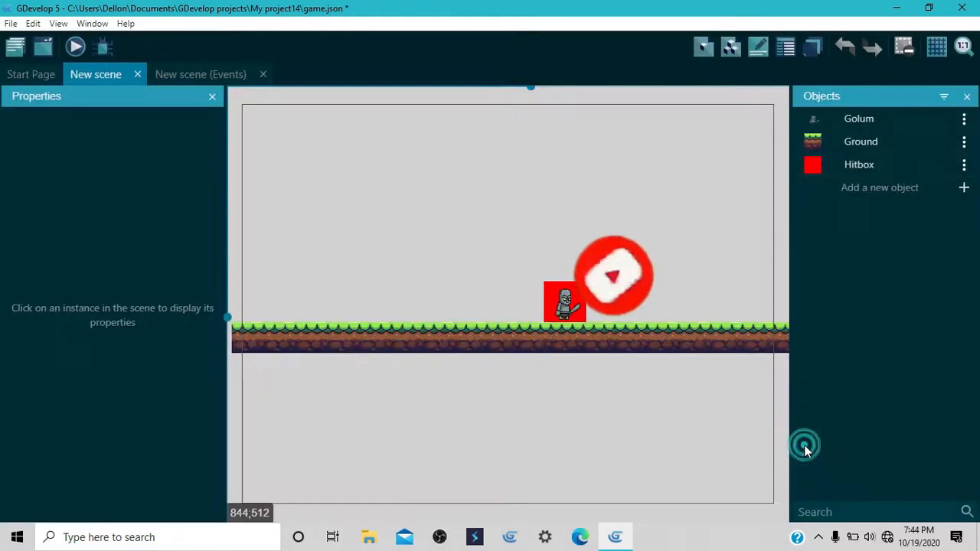
pyautogui.click(77, 46)
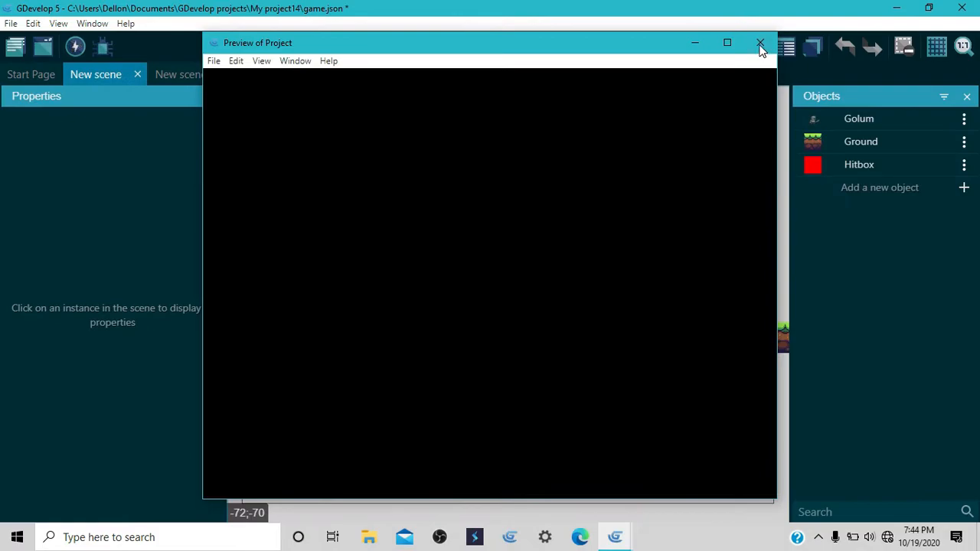
pyautogui.click(761, 44)
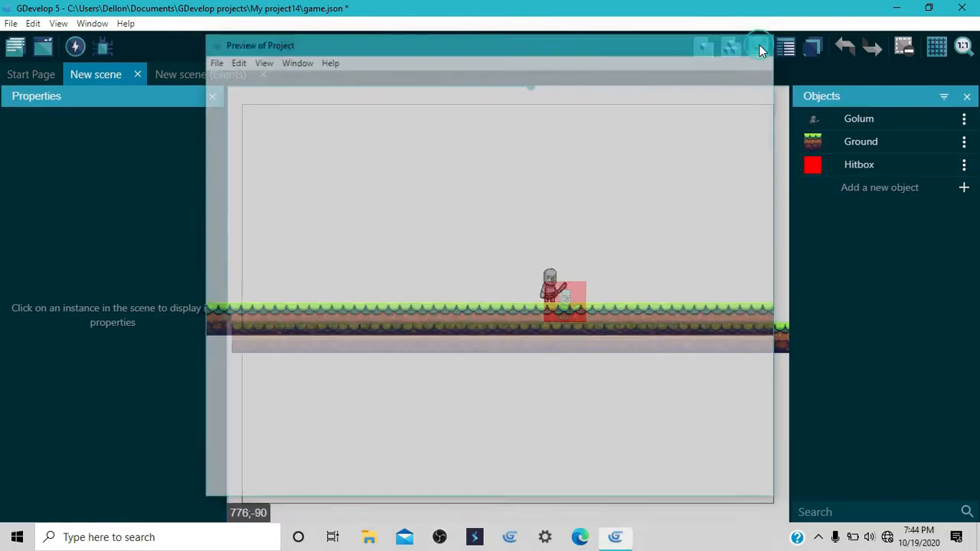
# Step: Edit the Golum object, open its Idle animation in Piskel and save it back to the object
pyautogui.click(965, 118)
pyautogui.click(939, 140)
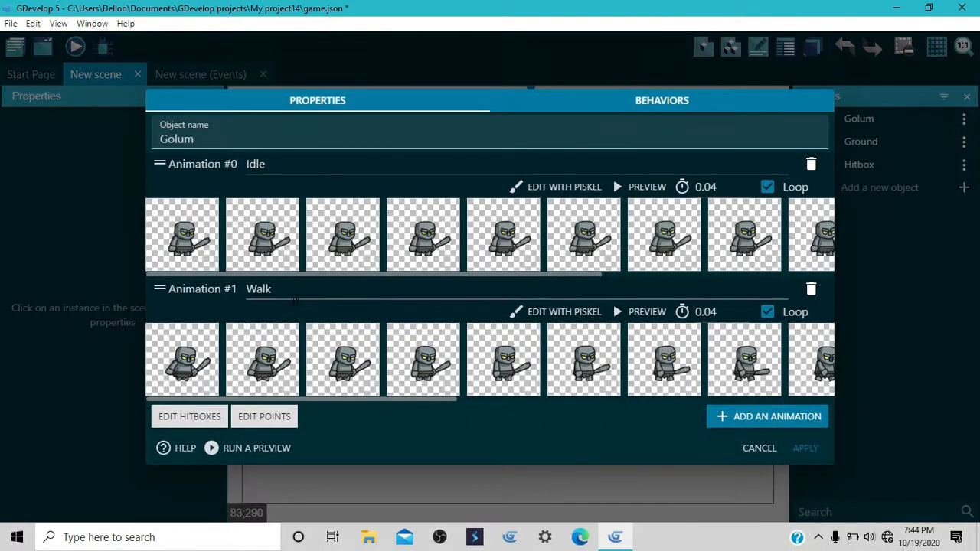
pyautogui.click(553, 187)
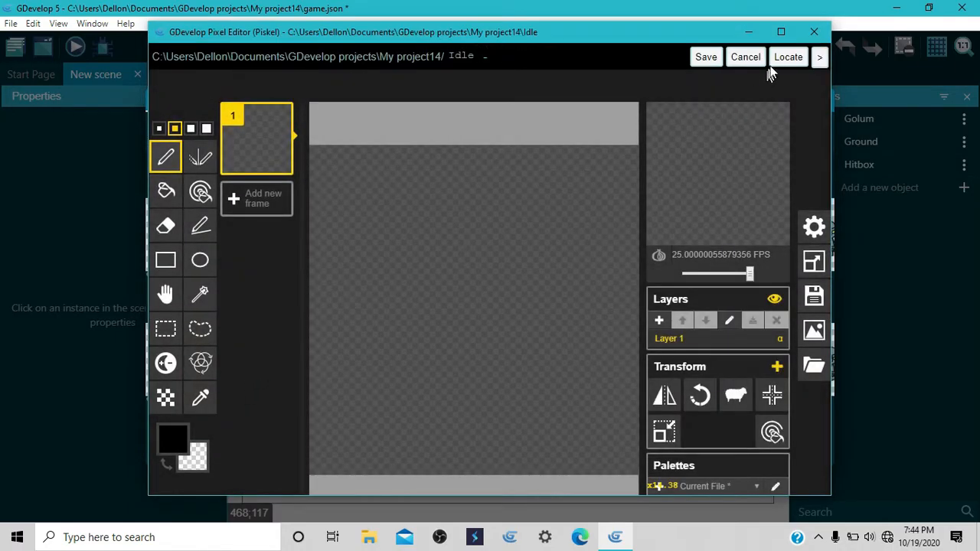
pyautogui.click(706, 57)
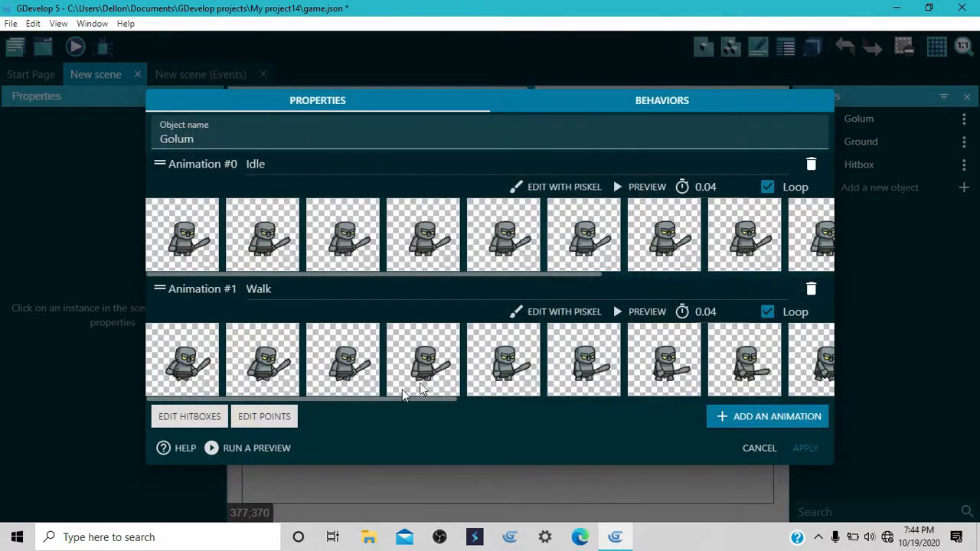
# Step: Share the Idle animation's points with all of Golum's animations, apply the object changes and check them in a scene preview
pyautogui.click(268, 416)
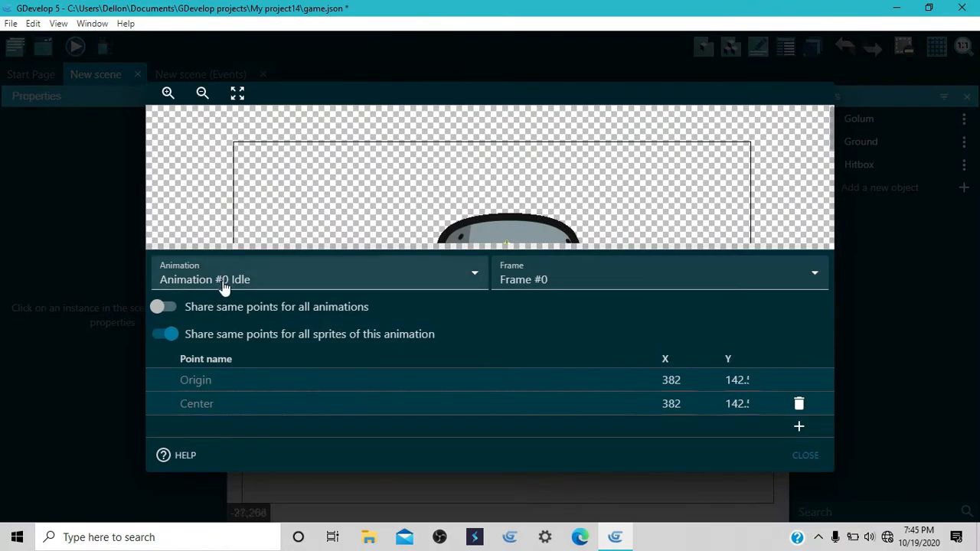
pyautogui.click(163, 307)
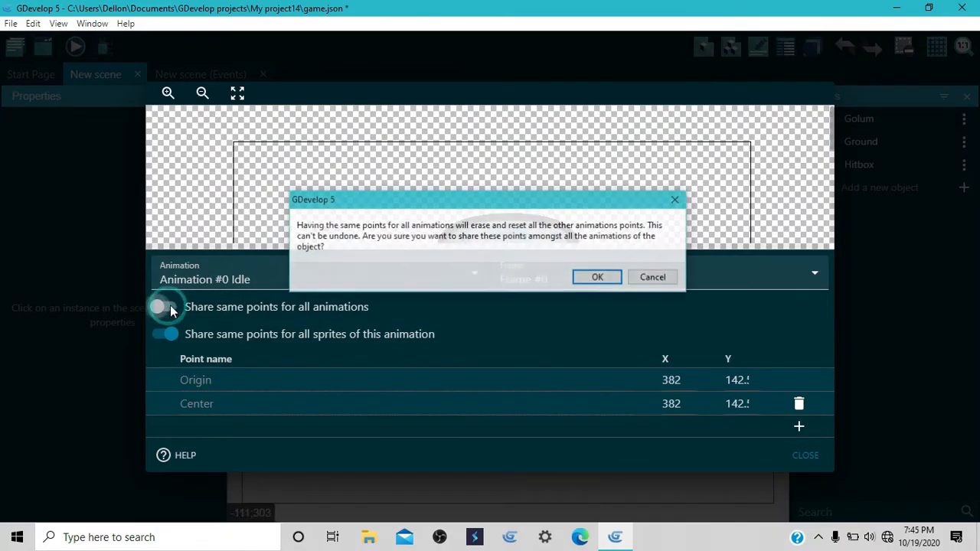
pyautogui.click(595, 278)
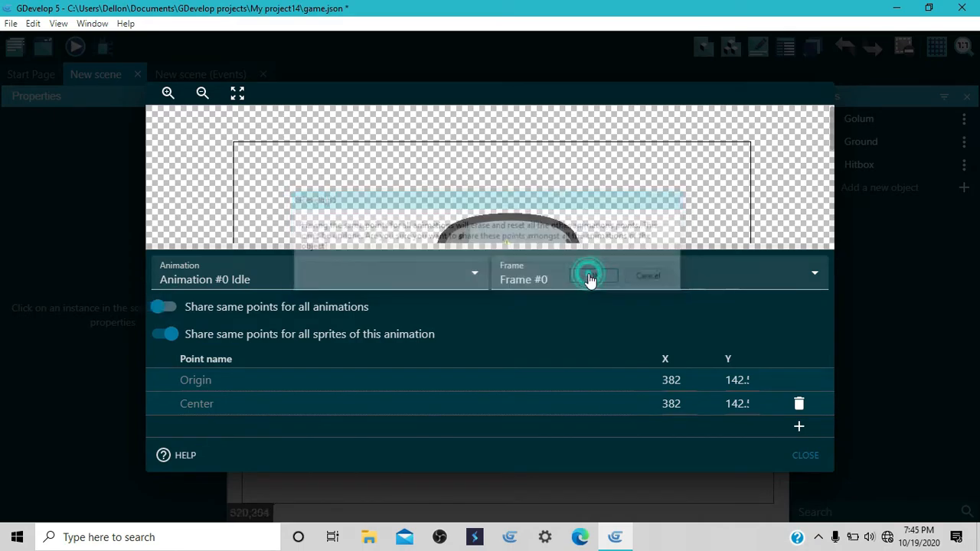
pyautogui.click(820, 456)
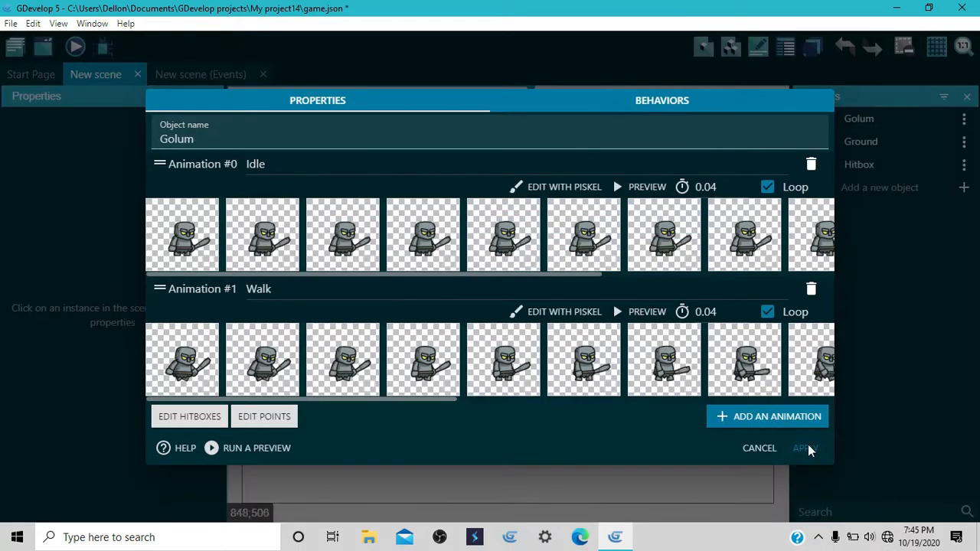
pyautogui.click(808, 449)
pyautogui.click(76, 47)
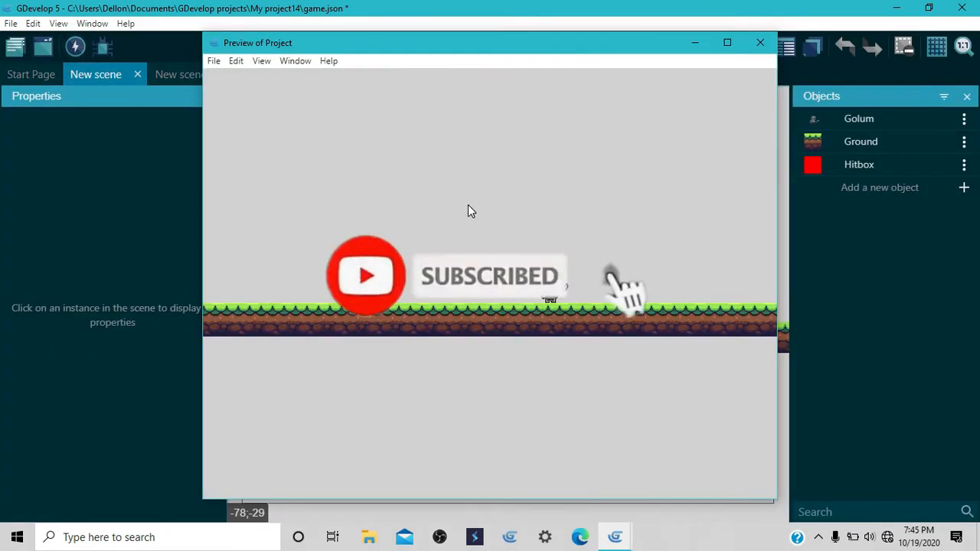
pyautogui.click(759, 44)
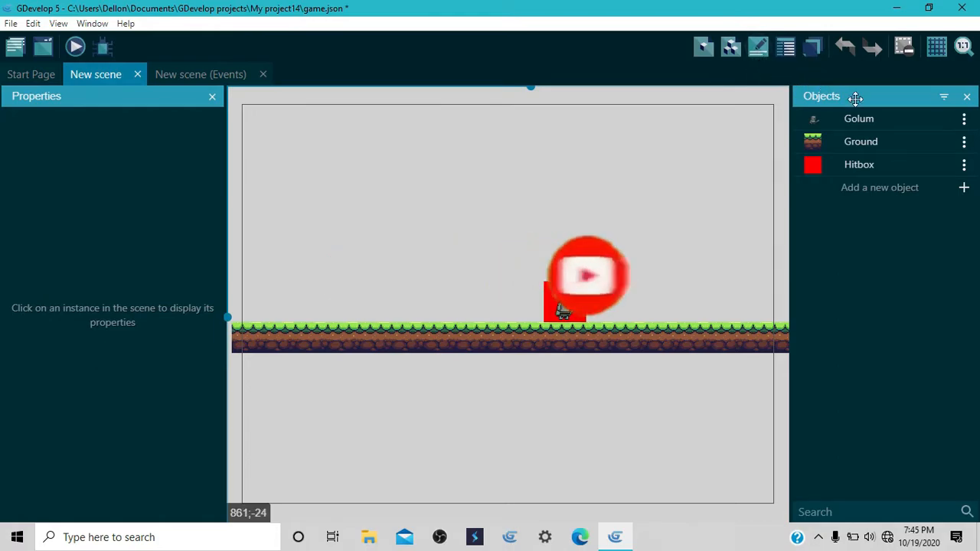
# Step: Reorder Golum's animations so Walk is Animation #0, apply the change and test it in a scene preview
pyautogui.click(965, 120)
pyautogui.click(911, 145)
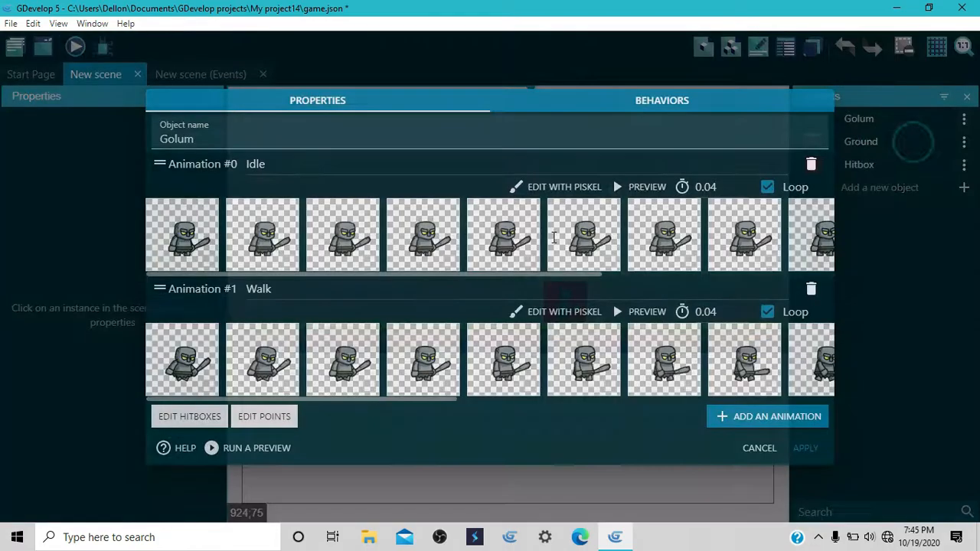
pyautogui.moveTo(156, 289); pyautogui.dragTo(164, 176)
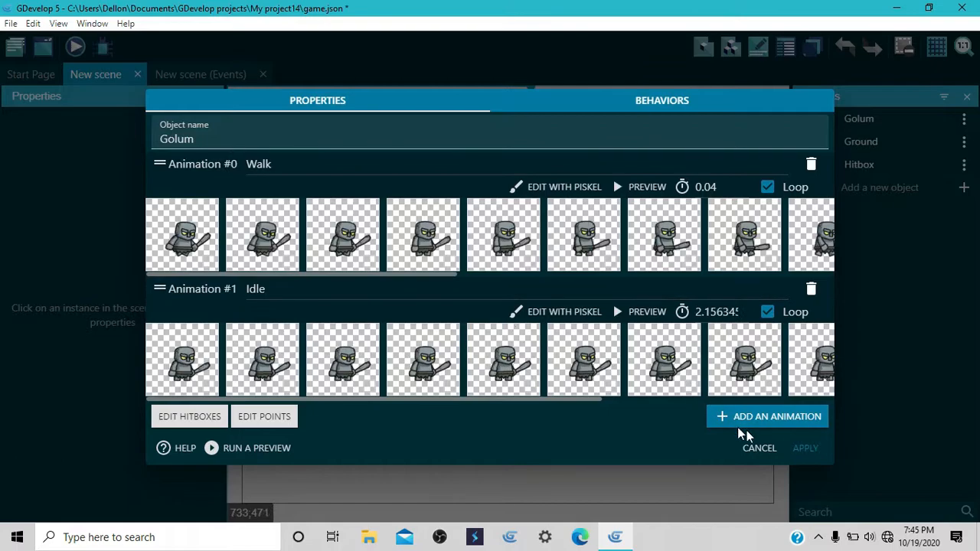
pyautogui.click(810, 454)
pyautogui.click(77, 49)
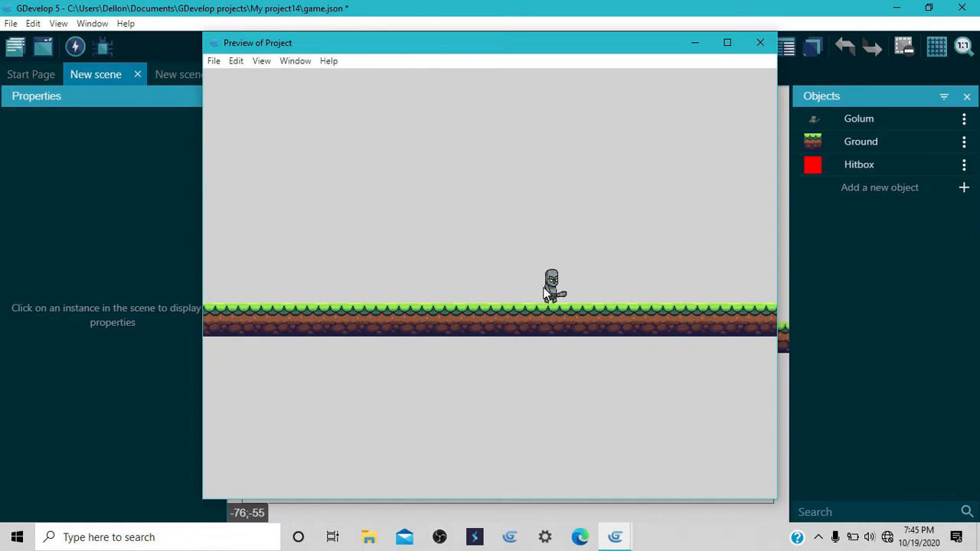
pyautogui.click(759, 43)
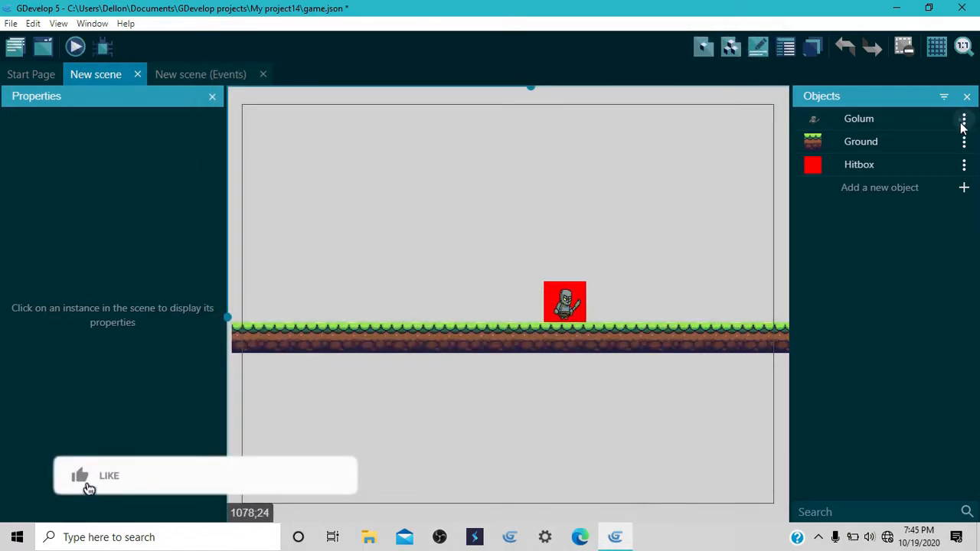
# Step: Move Idle back to Animation #0 and Walk to Animation #1 in the Golum object, and apply the change
pyautogui.click(964, 120)
pyautogui.click(908, 139)
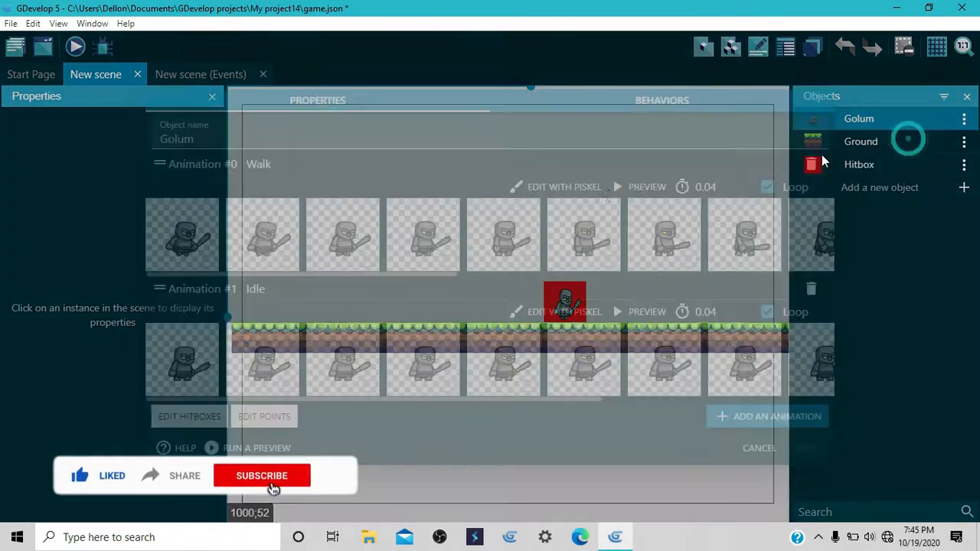
pyautogui.moveTo(161, 165); pyautogui.dragTo(181, 288)
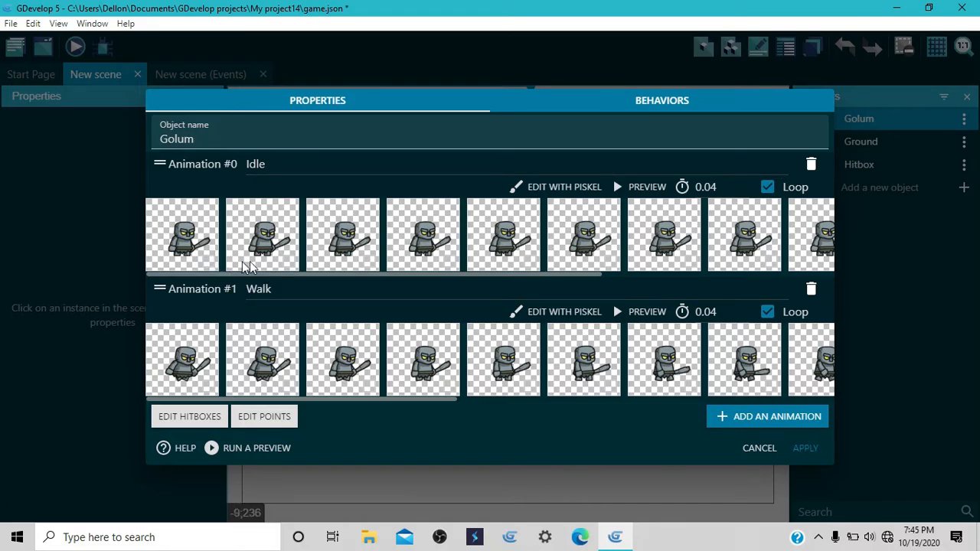
pyautogui.click(801, 449)
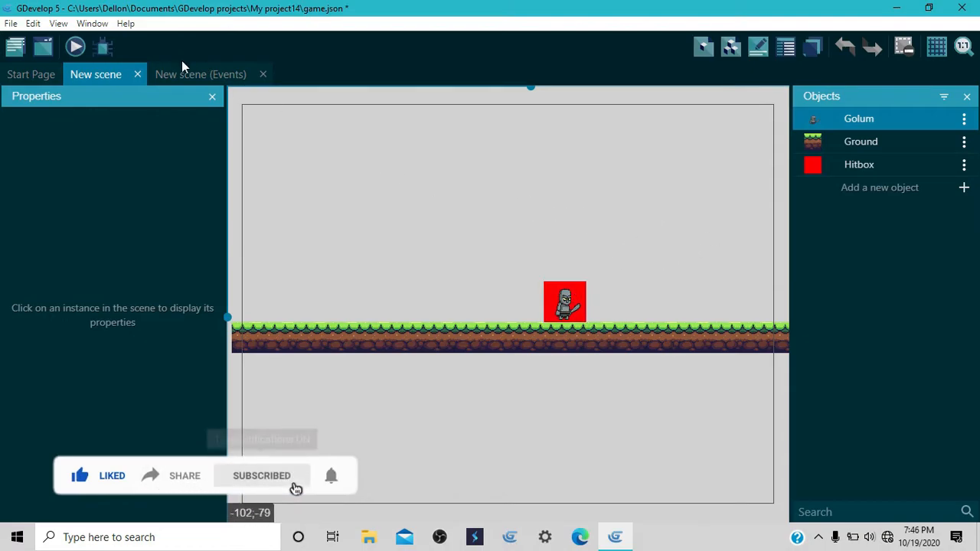
# Step: Add an event group named Animation below the Hitbox group in the scene's events
pyautogui.click(220, 76)
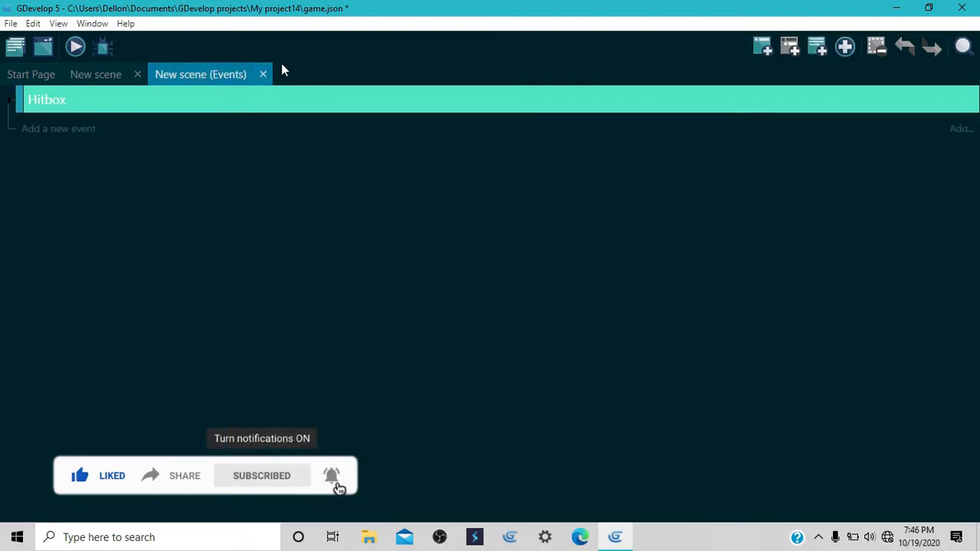
pyautogui.click(844, 46)
pyautogui.click(879, 106)
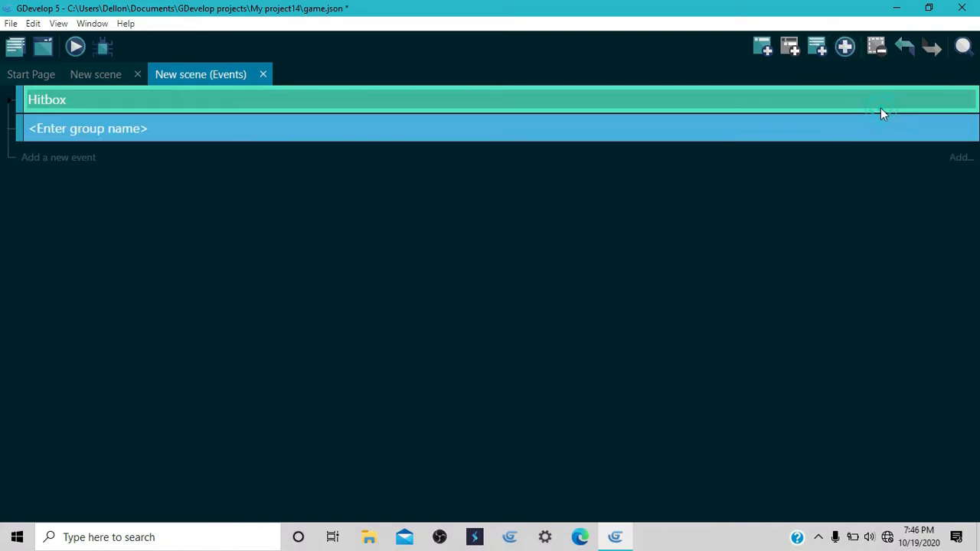
pyautogui.click(146, 123)
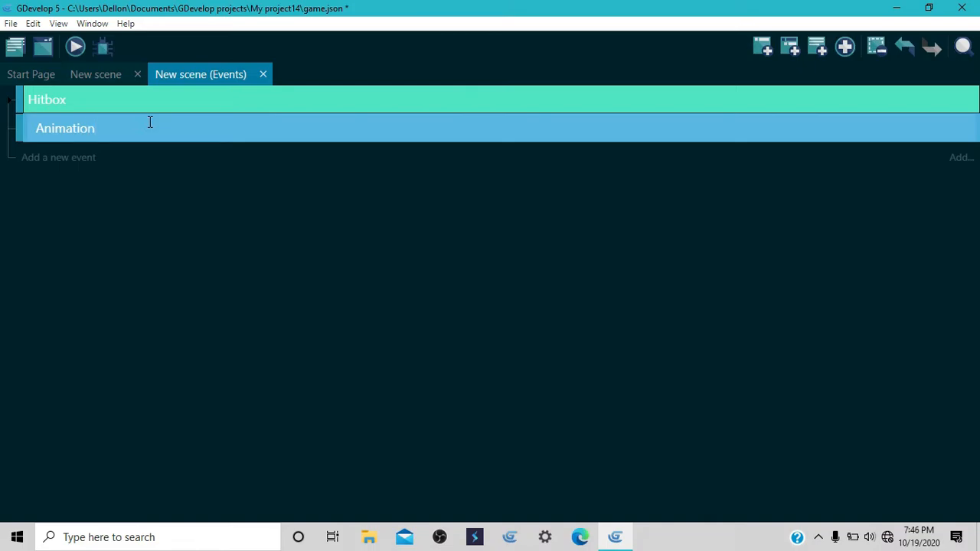
# Step: Add two empty sub-events inside the Animation group
pyautogui.click(186, 135)
pyautogui.click(789, 46)
pyautogui.click(791, 48)
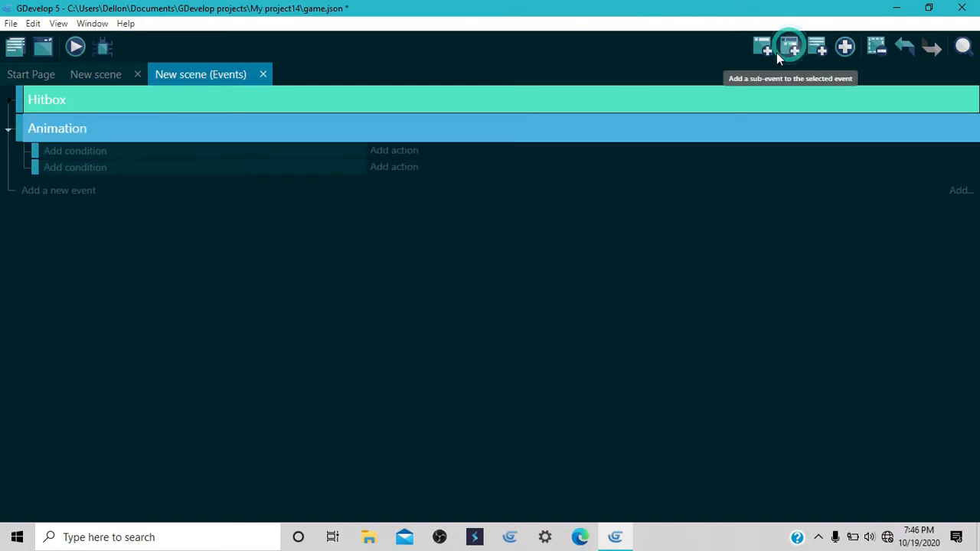
# Step: Add the platform behavior condition Is moving for Hitbox to the first Animation sub-event, and launch a scene preview
pyautogui.click(68, 152)
pyautogui.scroll(-5, 115, 206)
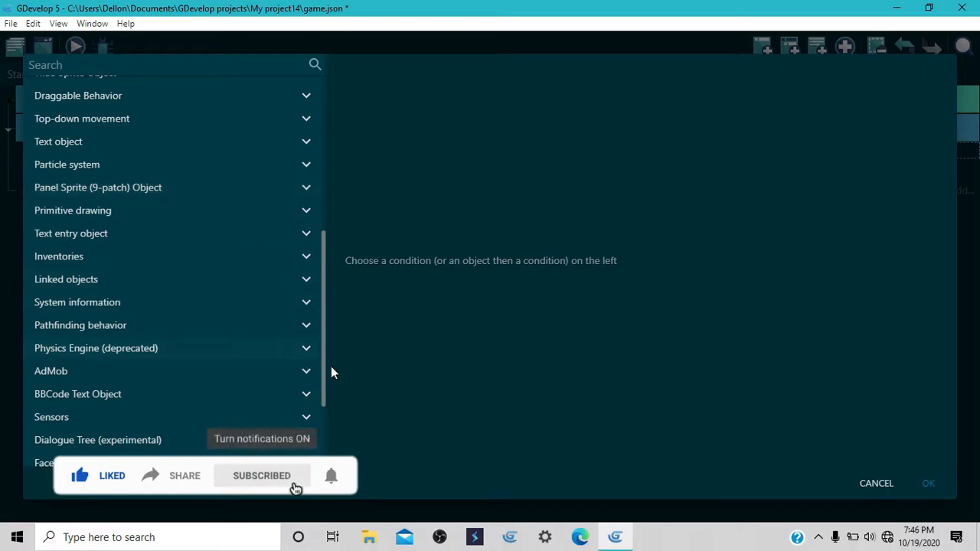
pyautogui.scroll(5, 148, 327)
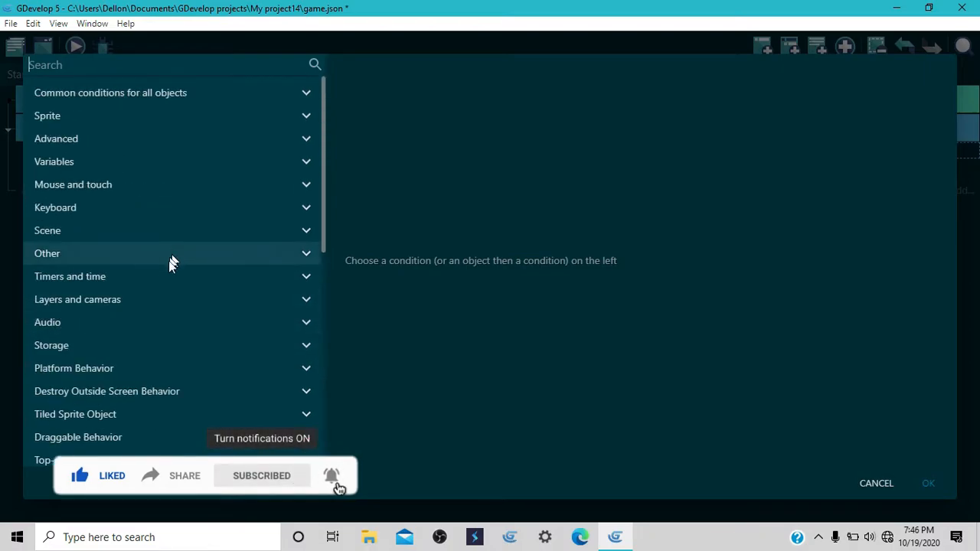
pyautogui.click(126, 368)
pyautogui.scroll(-5, 152, 384)
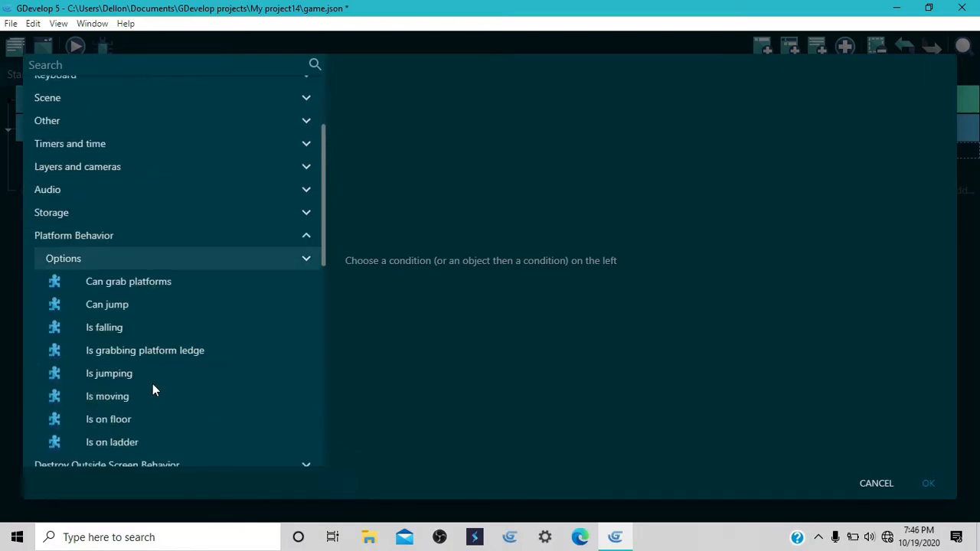
pyautogui.scroll(5, 134, 374)
pyautogui.scroll(-5, 169, 392)
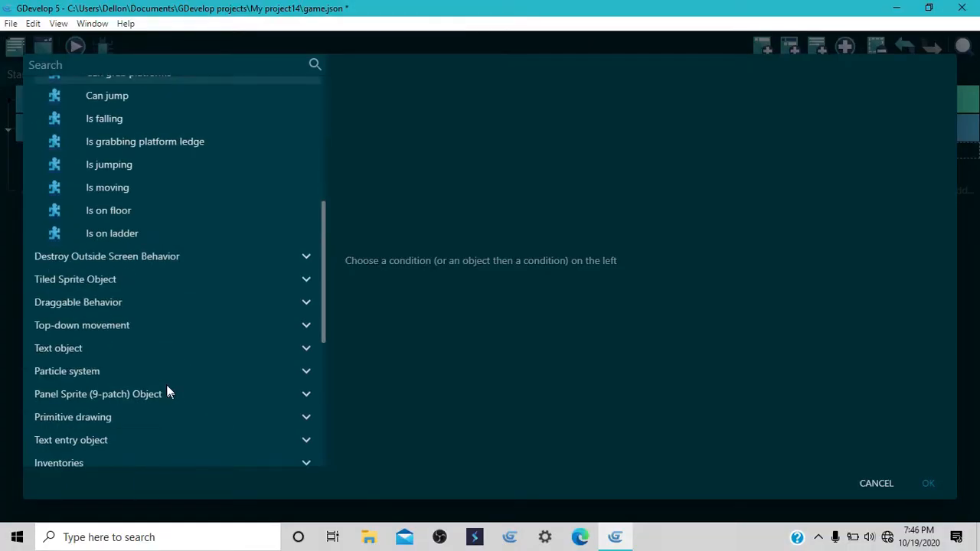
pyautogui.click(119, 187)
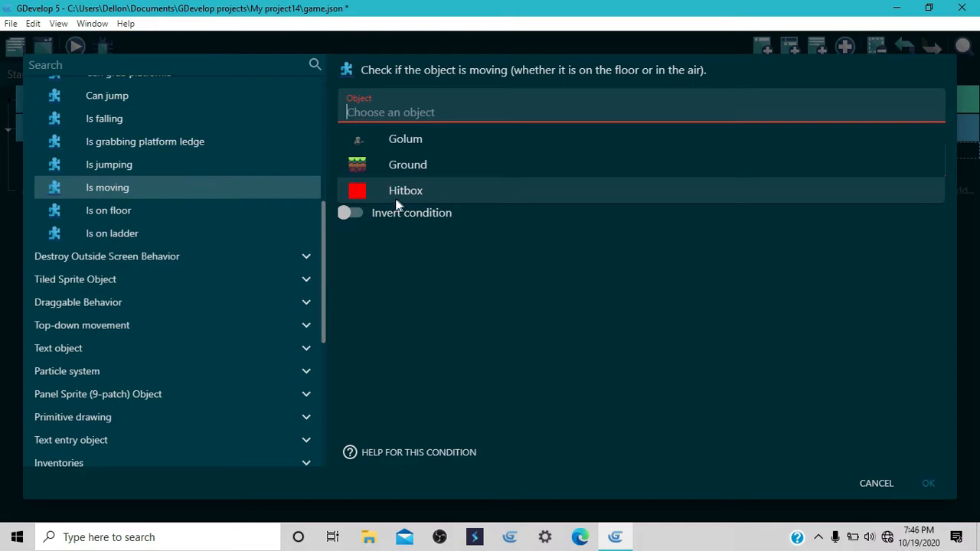
pyautogui.click(403, 192)
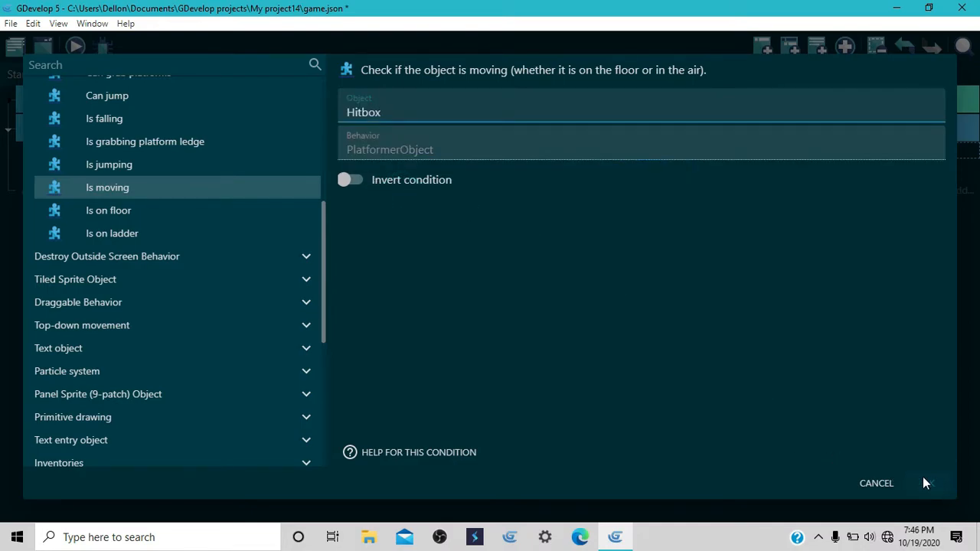
pyautogui.click(923, 480)
pyautogui.click(75, 48)
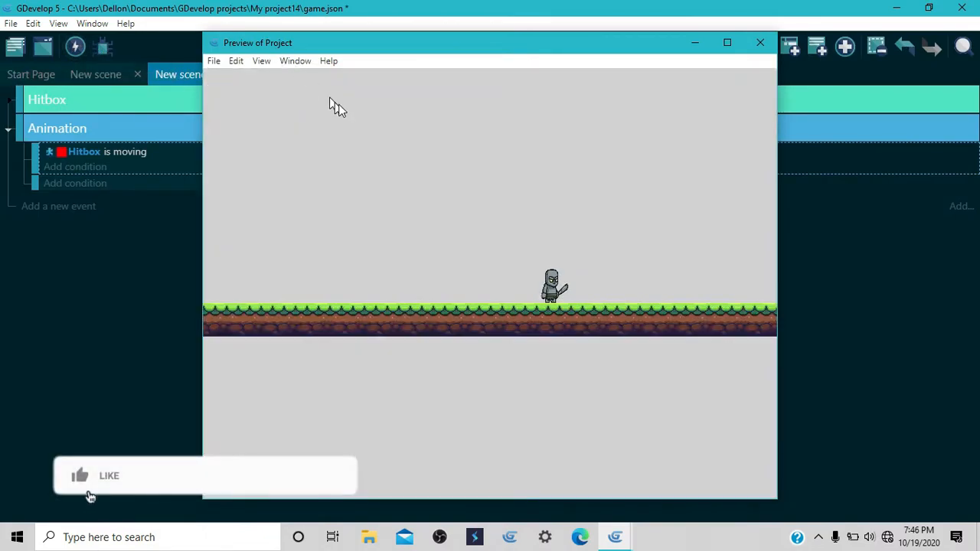
# Step: Test the character's movement in both directions, close the preview, and select the Golum instance in the scene
pyautogui.press('Right')
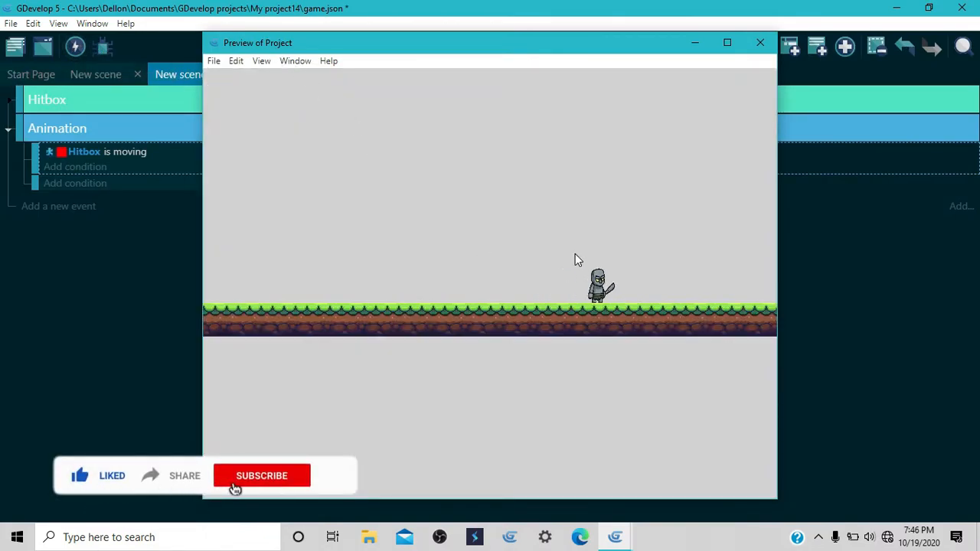
pyautogui.press('Left')
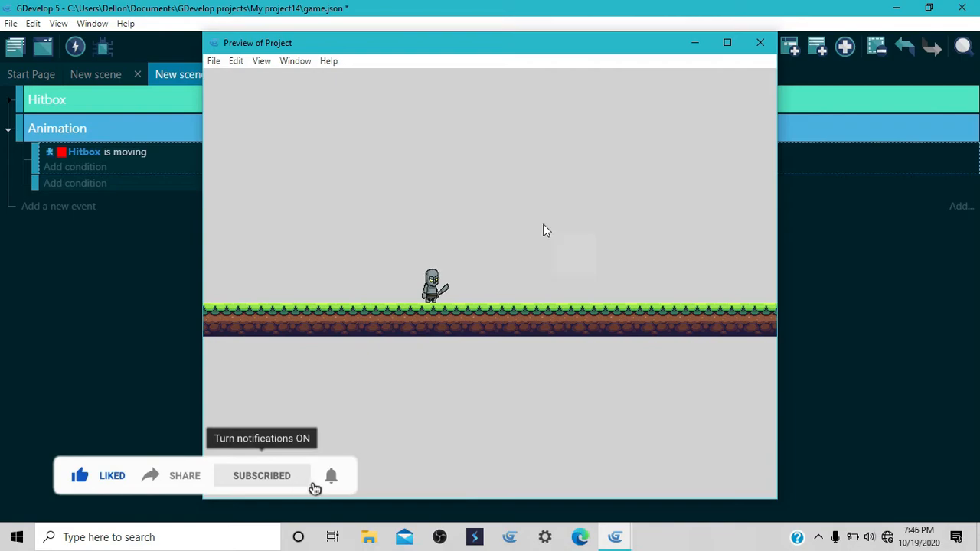
pyautogui.click(761, 42)
pyautogui.click(115, 78)
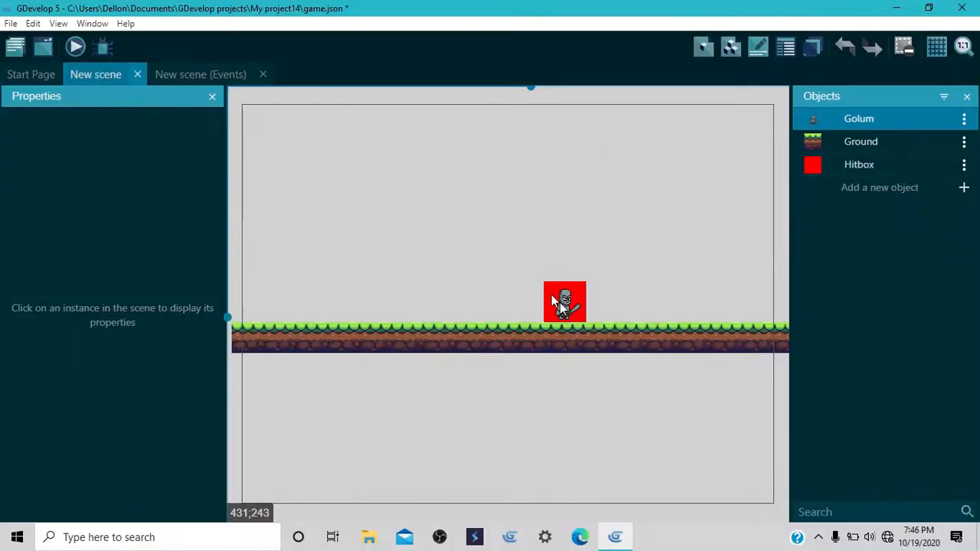
pyautogui.click(554, 301)
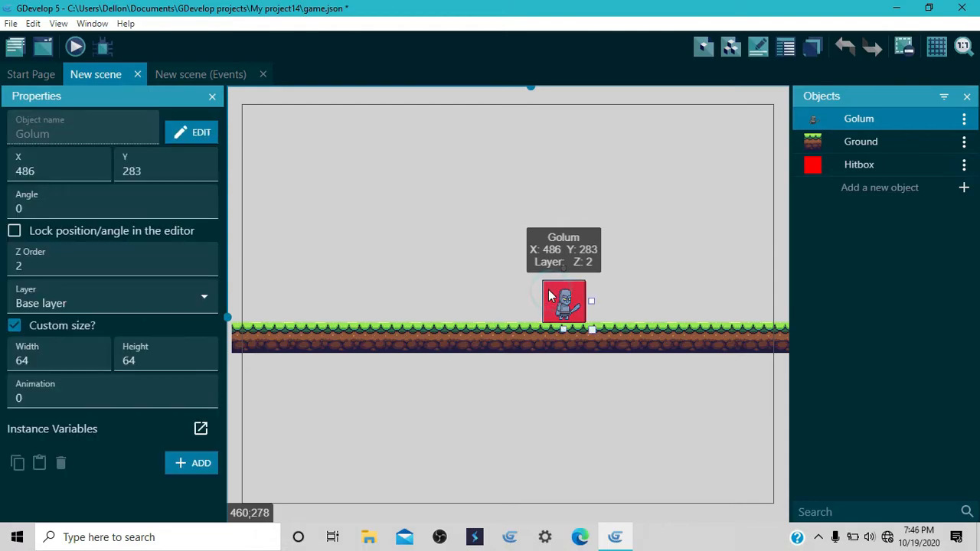
# Step: Delete the Hide Hitbox action from the "At the beginning of the scene" event in the Hitbox group
pyautogui.click(188, 70)
pyautogui.click(27, 103)
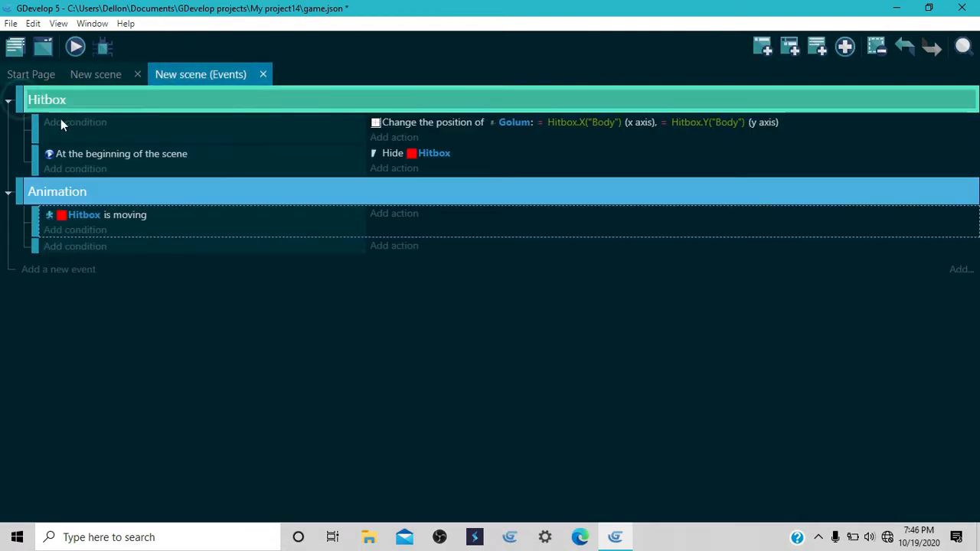
pyautogui.rightClick(385, 157)
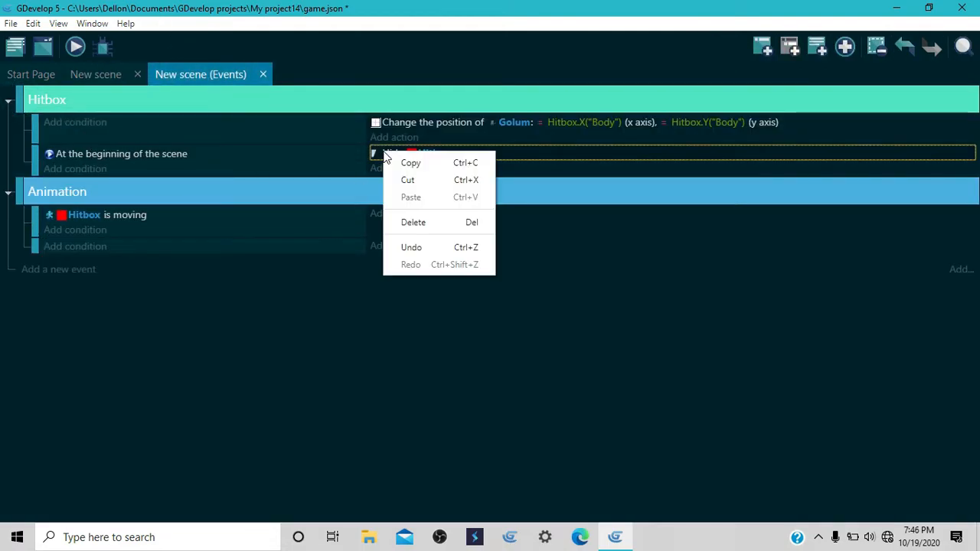
pyautogui.click(414, 220)
# Step: Preview the scene without the hide action, moving the character both ways to check how Golum follows the Hitbox, and close it
pyautogui.click(75, 48)
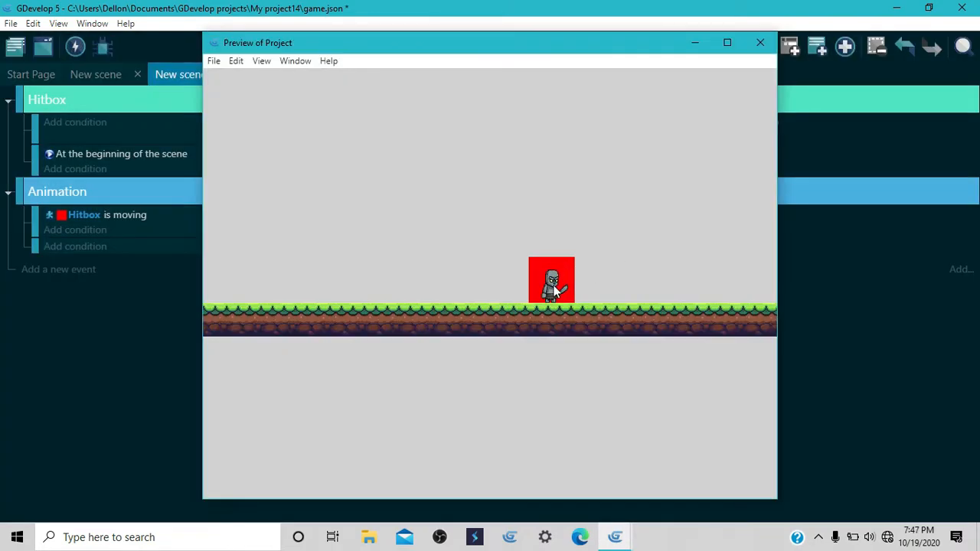
pyautogui.press('Left')
pyautogui.press('Right')
pyautogui.click(759, 44)
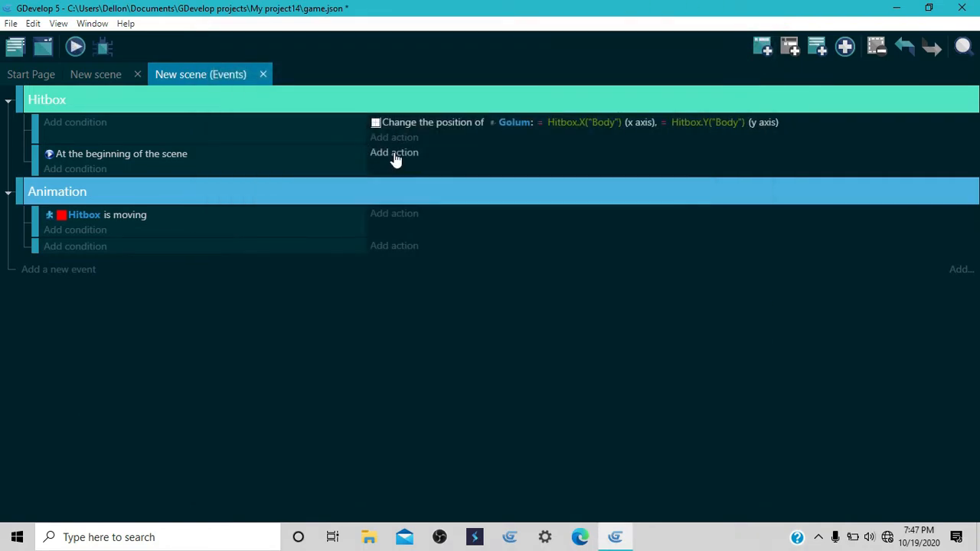
pyautogui.click(394, 153)
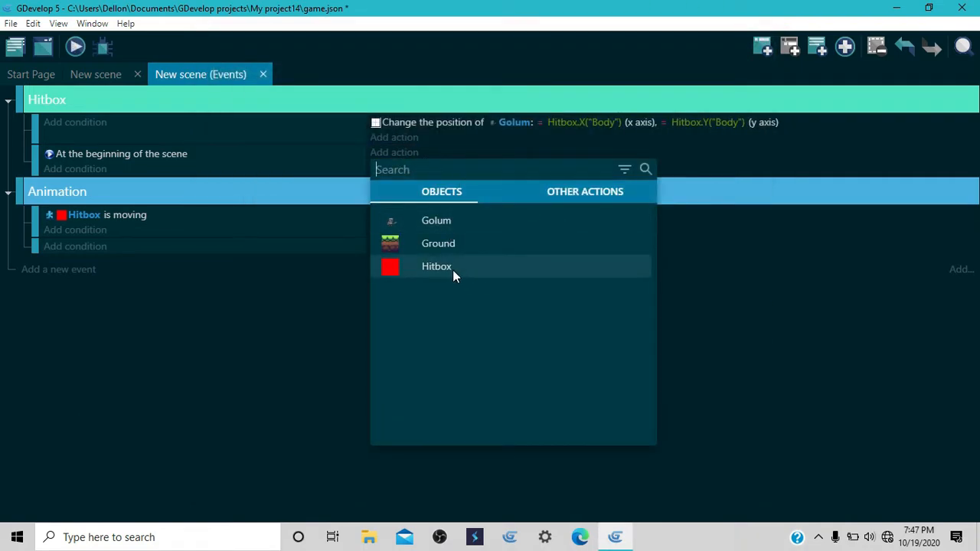
pyautogui.click(813, 335)
pyautogui.click(389, 153)
pyautogui.click(391, 154)
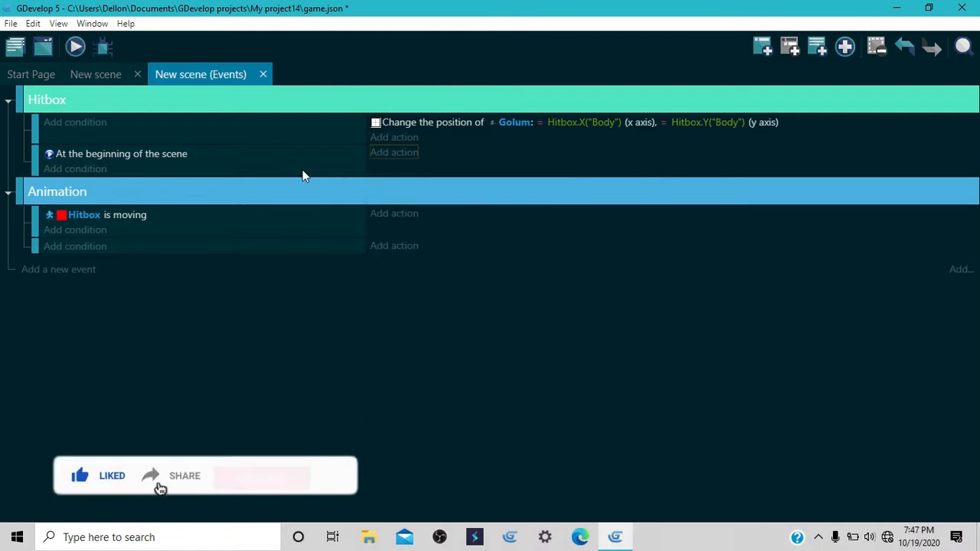
pyautogui.rightClick(397, 170)
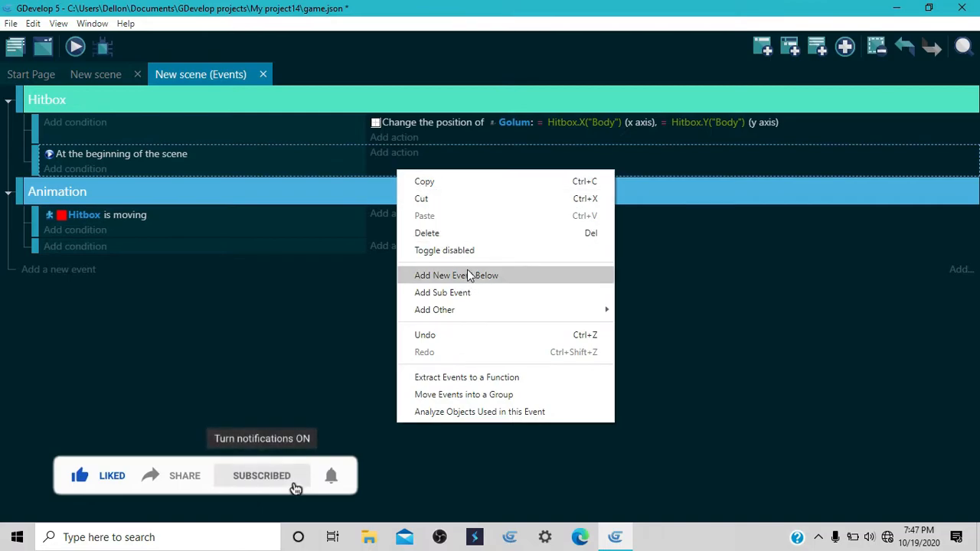
# Step: Add a Hide action for the Hitbox object to the "At the beginning of the scene" event
pyautogui.click(395, 153)
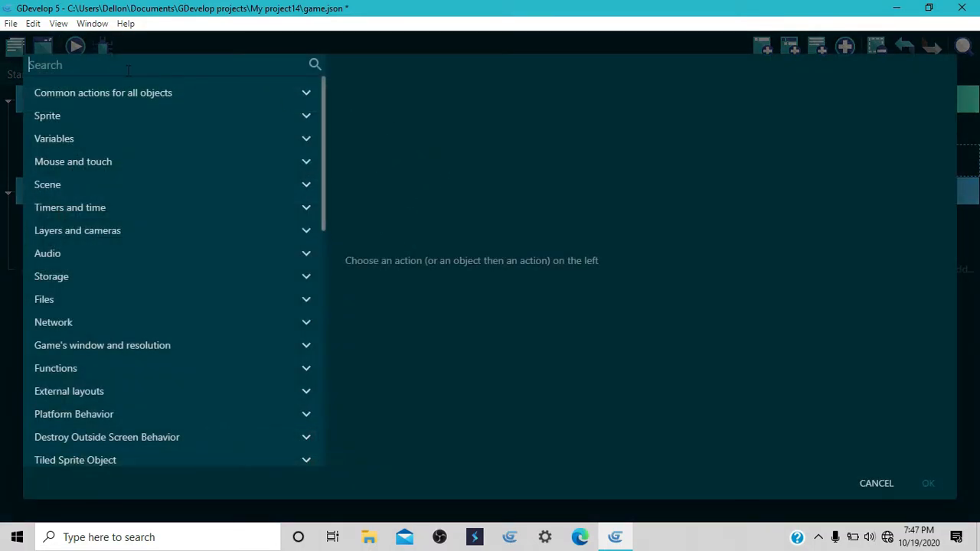
pyautogui.write('hide')
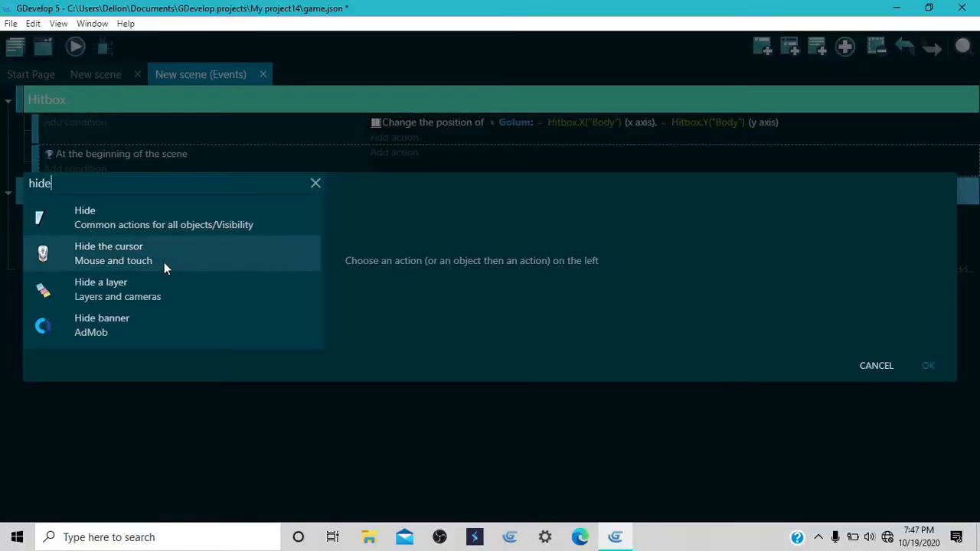
pyautogui.click(123, 224)
pyautogui.click(413, 310)
pyautogui.click(926, 367)
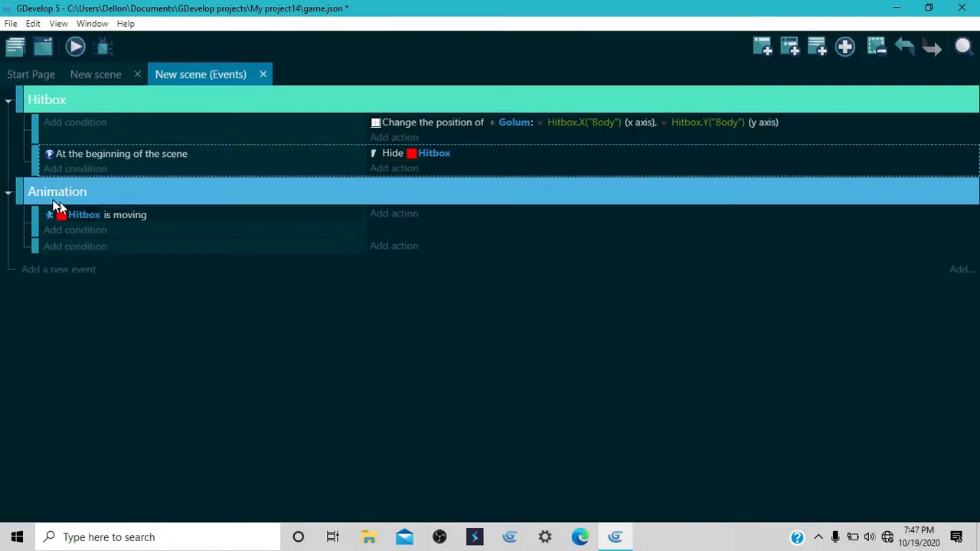
# Step: Choose the sprite action "Change the animation (by name)" for the Animation group's "Hitbox is moving" event
pyautogui.click(394, 214)
pyautogui.click(62, 93)
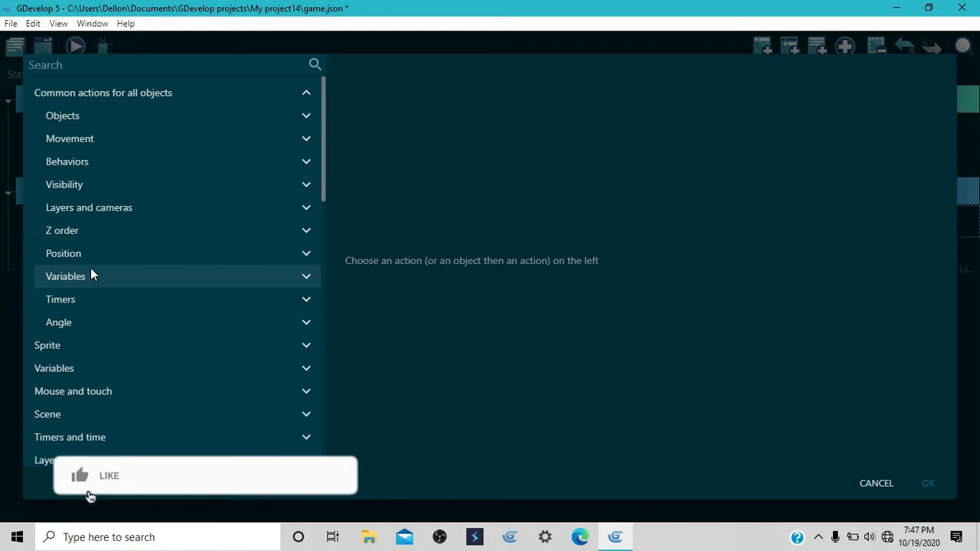
pyautogui.click(132, 92)
pyautogui.click(132, 93)
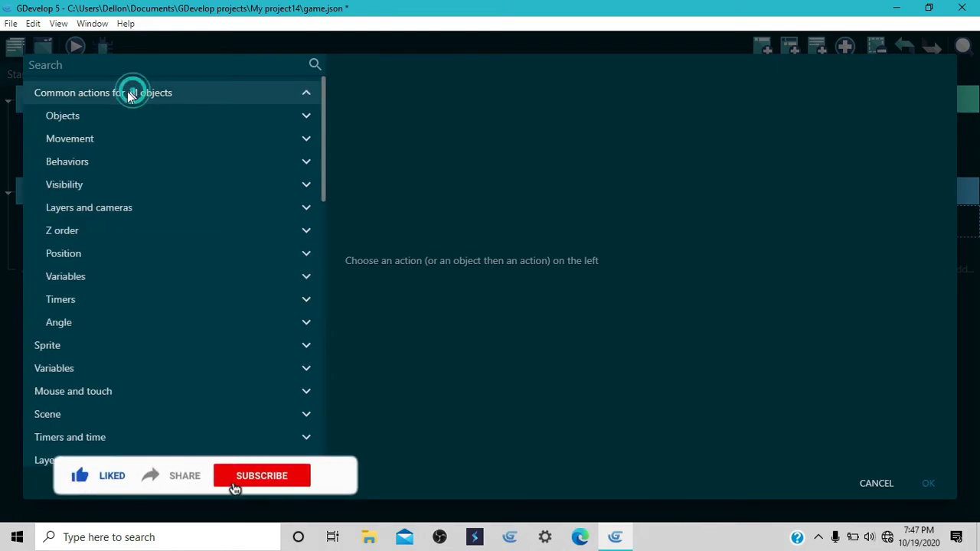
pyautogui.click(69, 117)
pyautogui.click(97, 138)
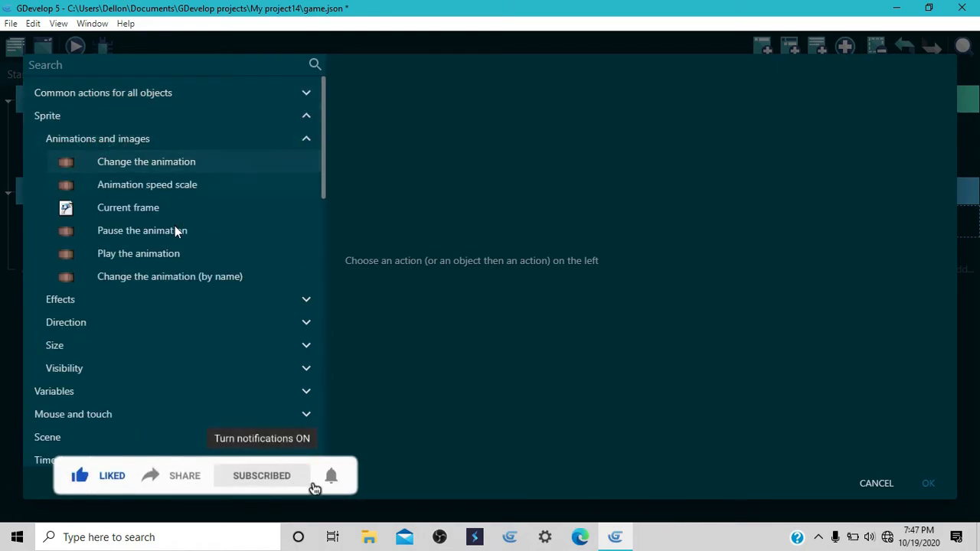
pyautogui.click(161, 274)
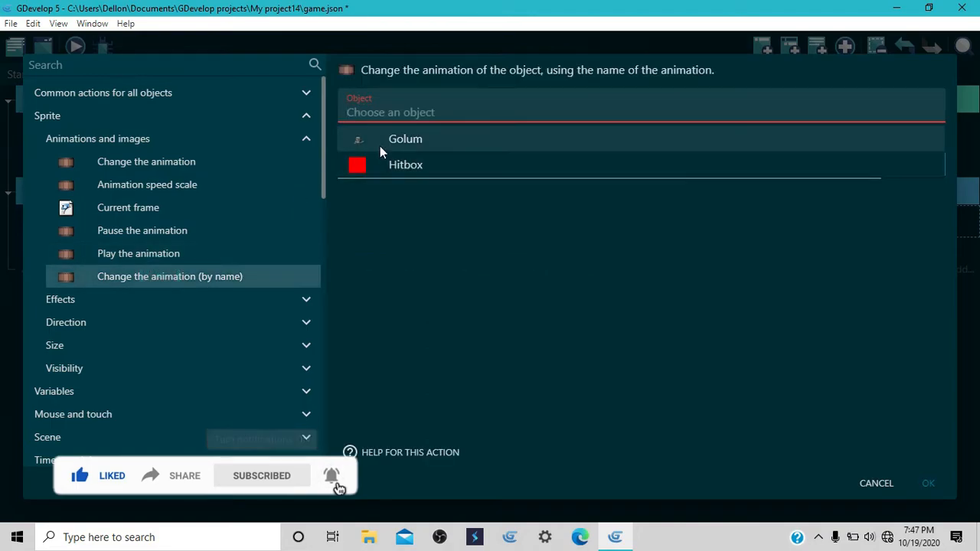
# Step: Set the new action's object to Golum and its animation name to "Walk", and apply it
pyautogui.click(380, 147)
pyautogui.click(382, 150)
pyautogui.write('"w')
pyautogui.press('BackSpace')
pyautogui.write('Wa')
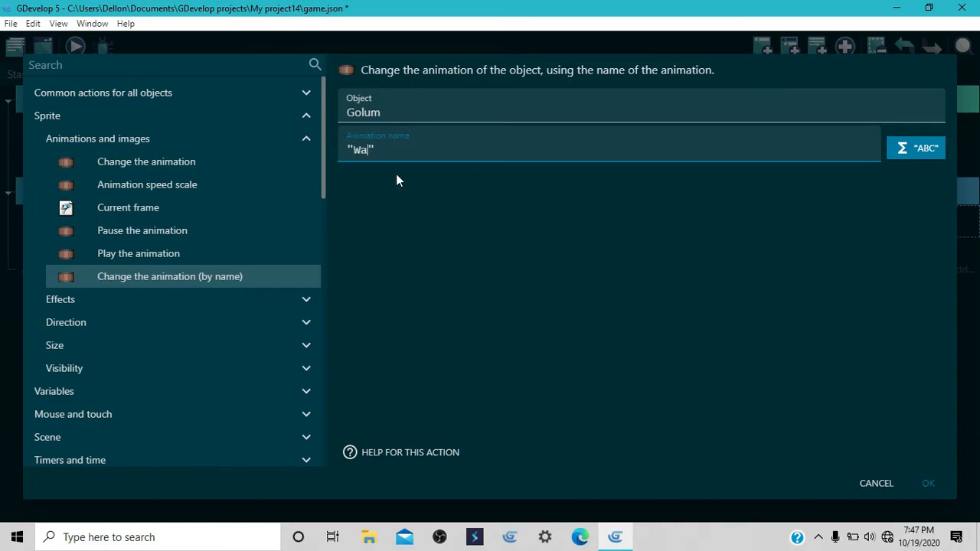
pyautogui.write('lk')
pyautogui.click(919, 483)
# Step: Preview the scene, moving and jumping with the character to check the Walk animation, and close the preview
pyautogui.click(88, 49)
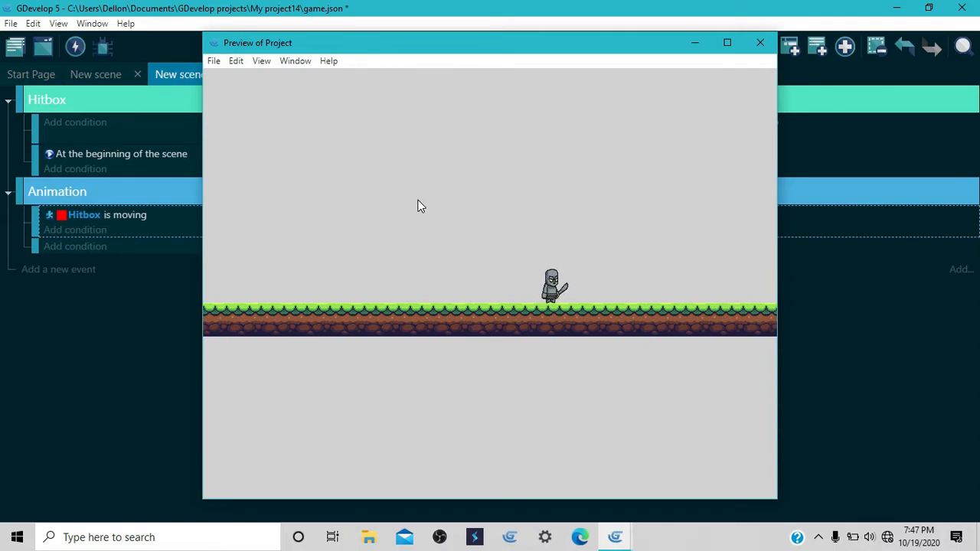
pyautogui.press('Left')
pyautogui.press('Right')
pyautogui.press('space')
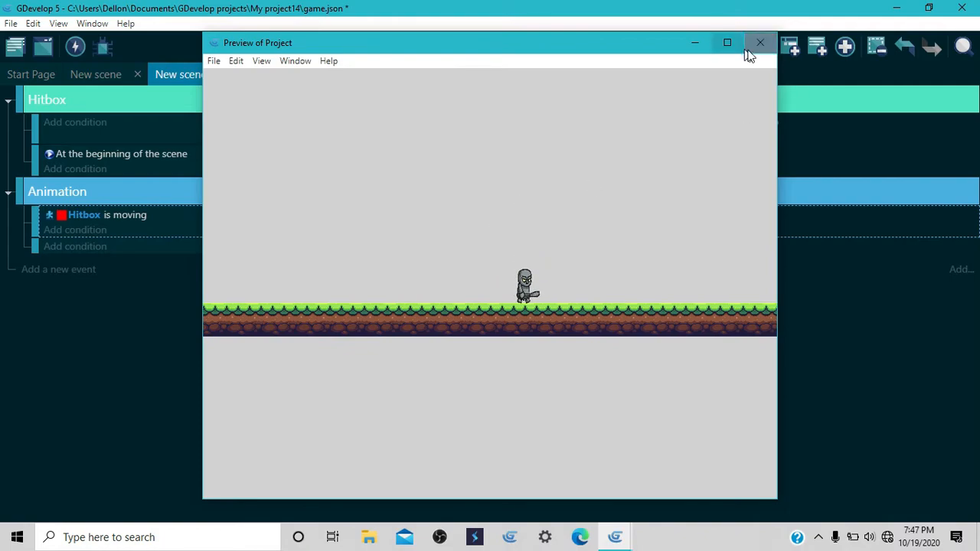
pyautogui.click(760, 43)
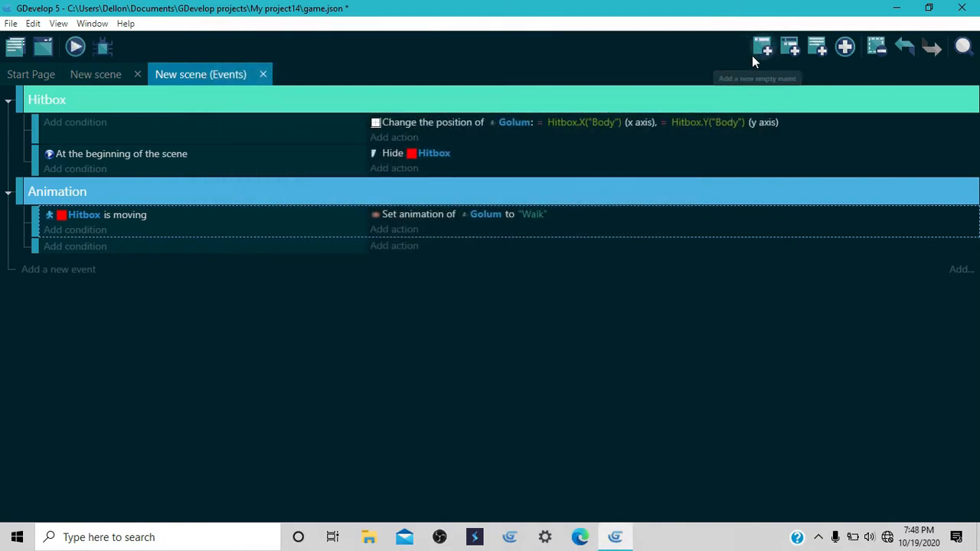
# Step: Copy the "Hitbox is moving" condition into the second Animation sub-event and invert it
pyautogui.rightClick(121, 216)
pyautogui.click(147, 229)
pyautogui.click(122, 246)
pyautogui.doubleClick(106, 249)
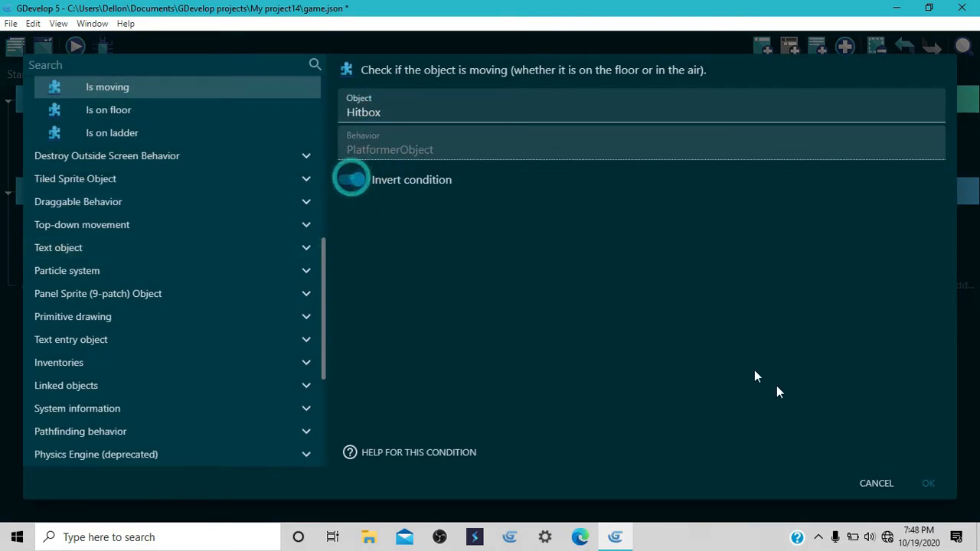
pyautogui.click(907, 482)
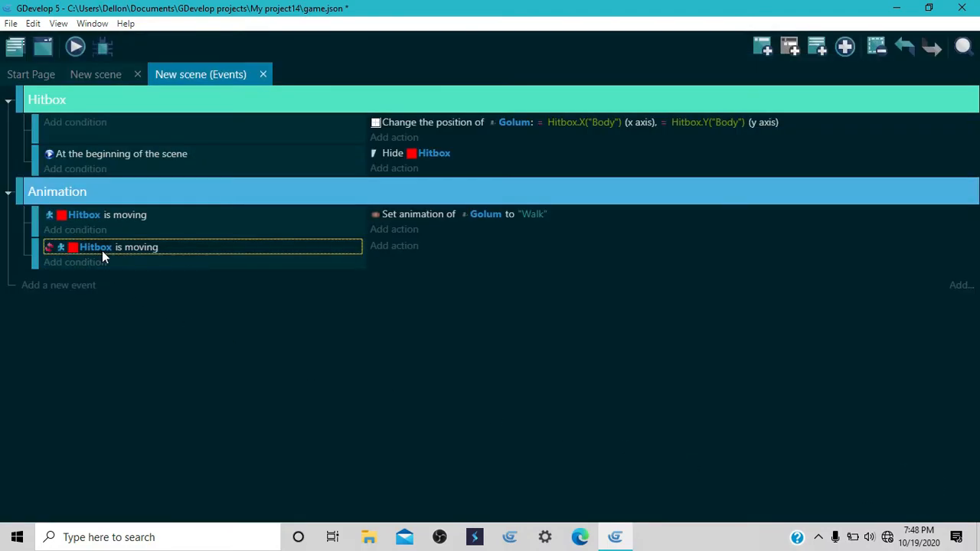
# Step: Copy Golum's set animation action into the inverted condition's event and change its animation name to "Idle"
pyautogui.rightClick(403, 215)
pyautogui.click(430, 225)
pyautogui.click(435, 246)
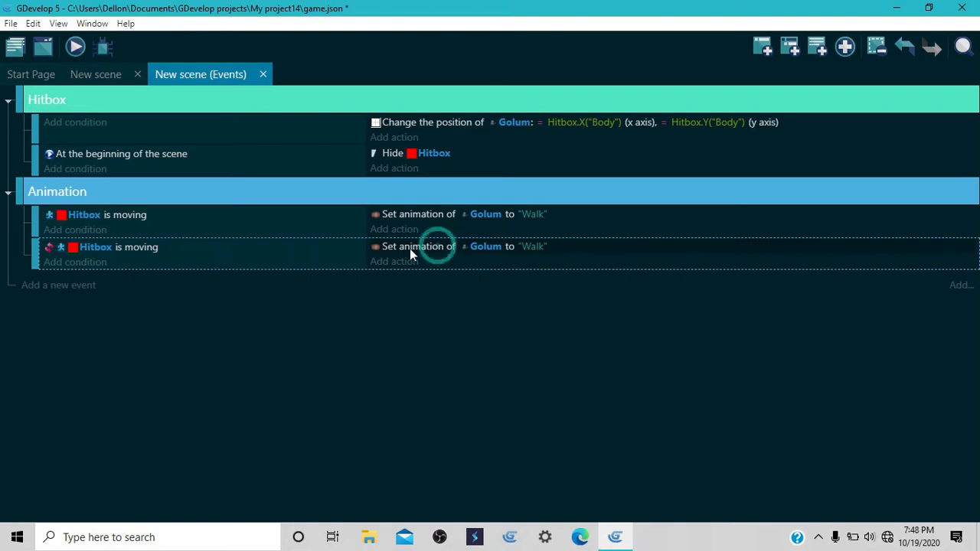
pyautogui.doubleClick(402, 246)
pyautogui.click(386, 157)
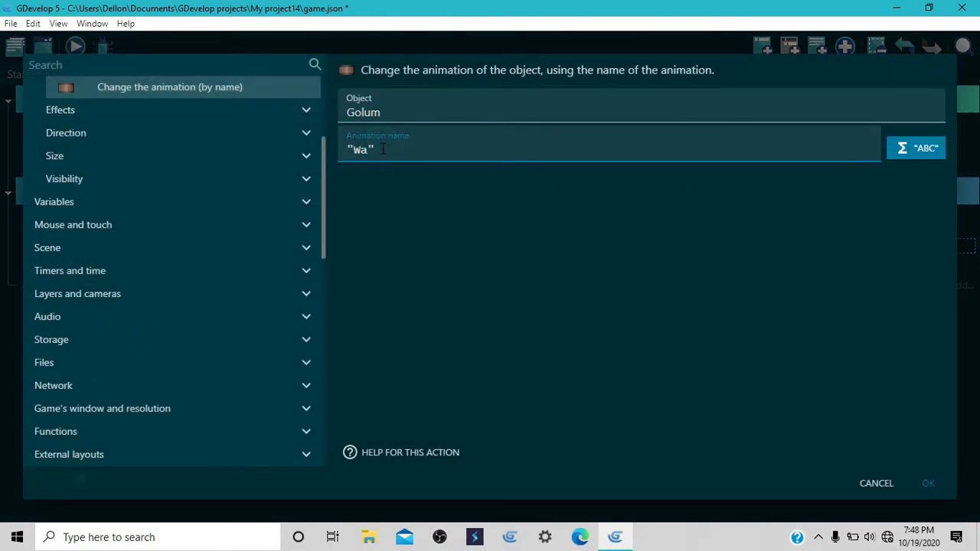
pyautogui.press('BackSpace')
pyautogui.press('BackSpace')
pyautogui.write('Idle')
pyautogui.click(929, 490)
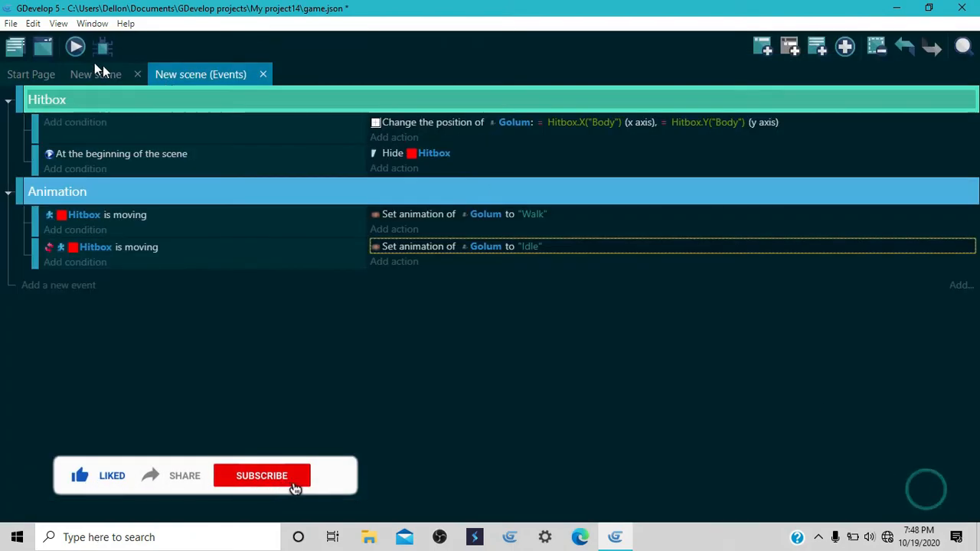
# Step: Preview the scene, walking, stopping and jumping repeatedly to check the switch between Walk and Idle, and close the preview
pyautogui.click(77, 47)
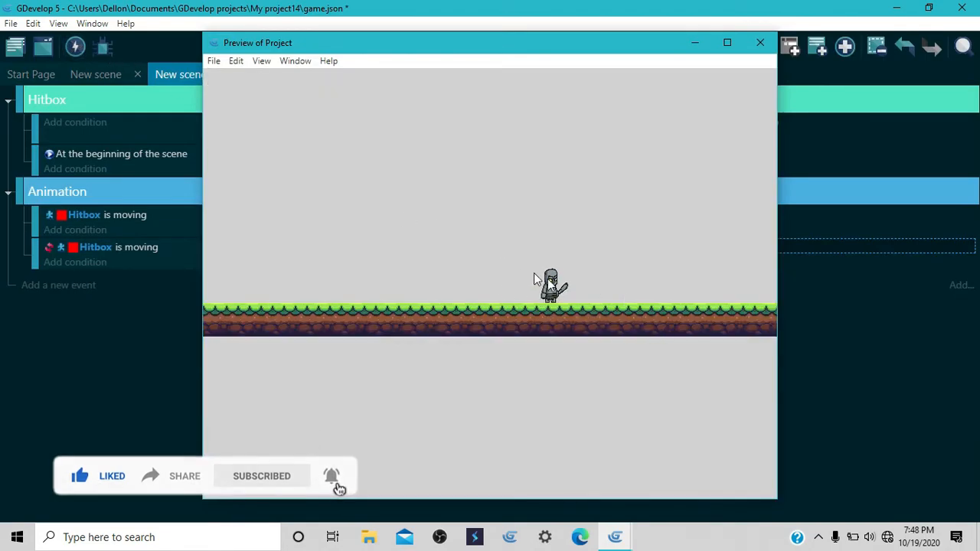
pyautogui.press('Left')
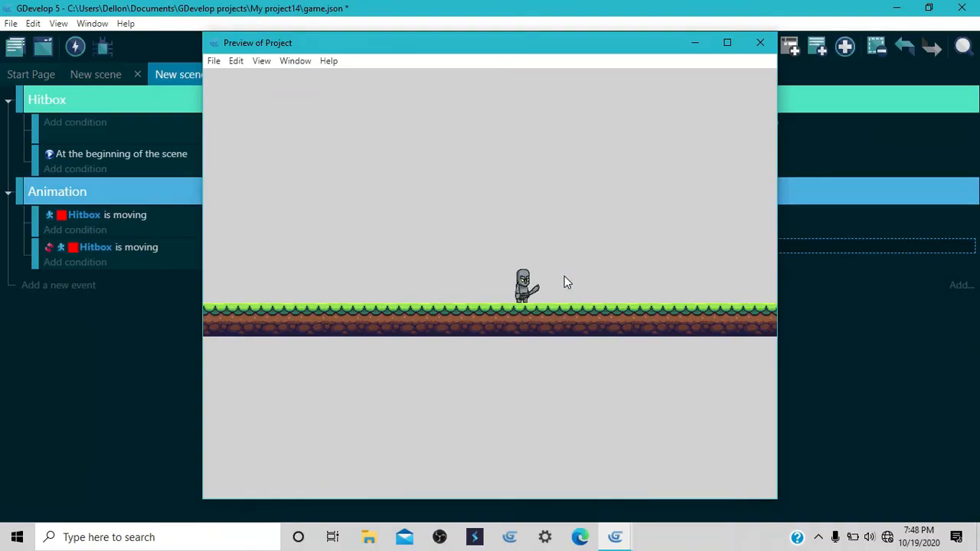
pyautogui.press('Right')
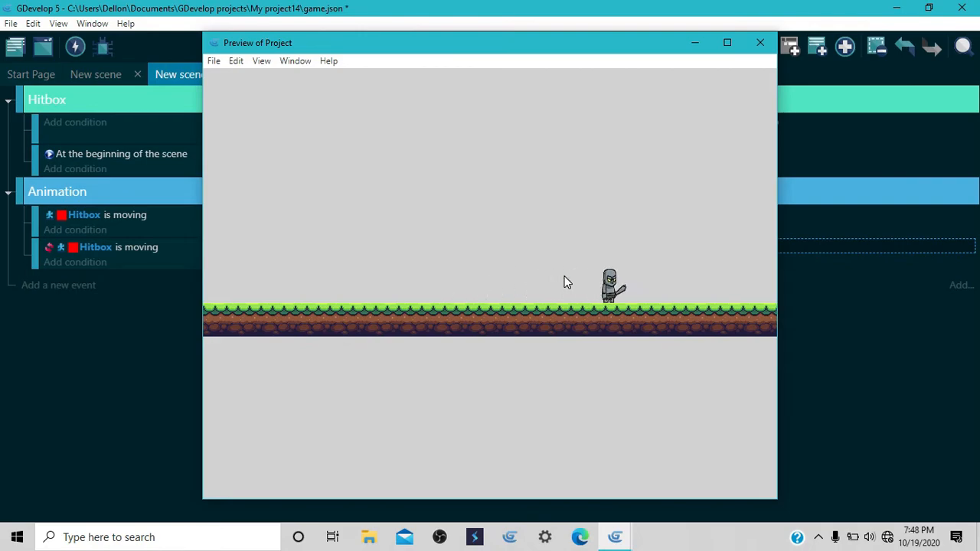
pyautogui.press('Left')
pyautogui.press('space')
pyautogui.press('Right')
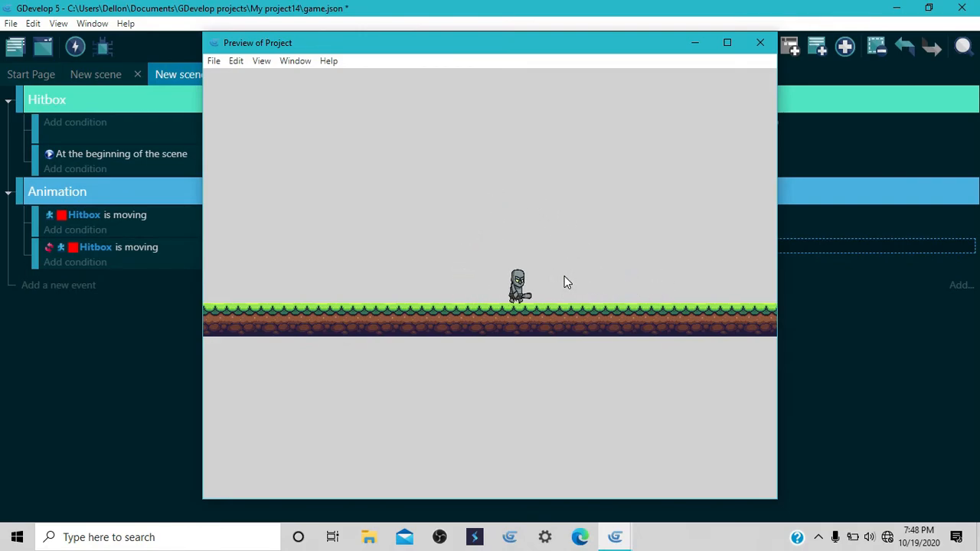
pyautogui.press('Right')
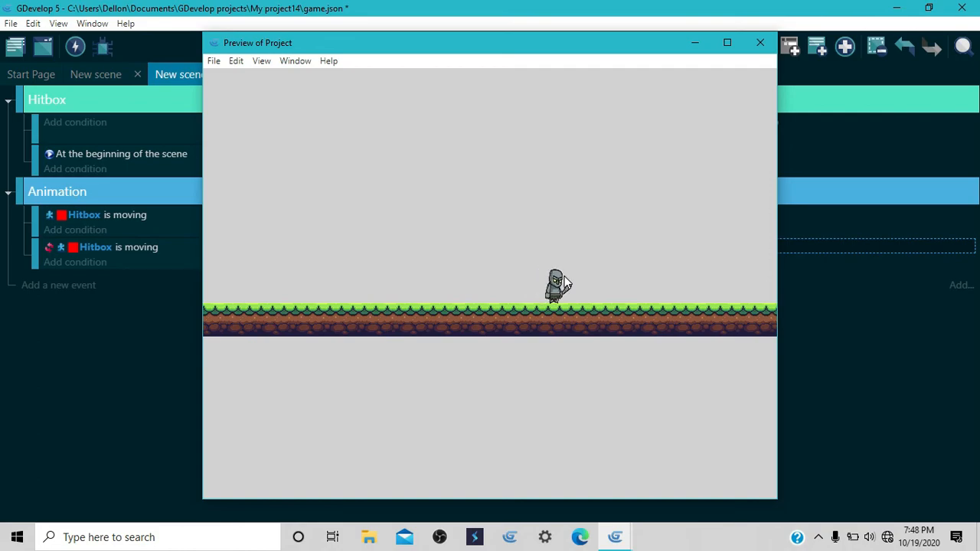
pyautogui.press('Left')
pyautogui.press('space')
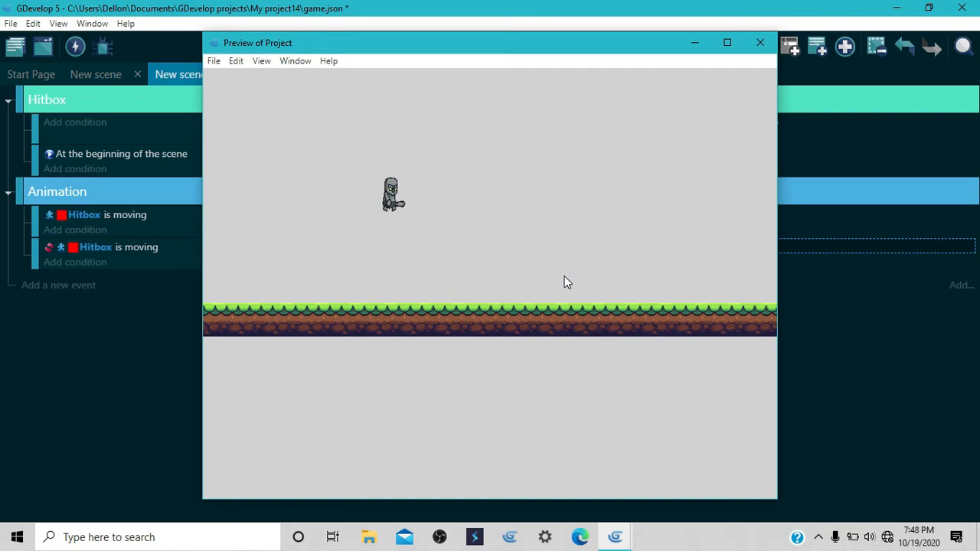
pyautogui.press('Right')
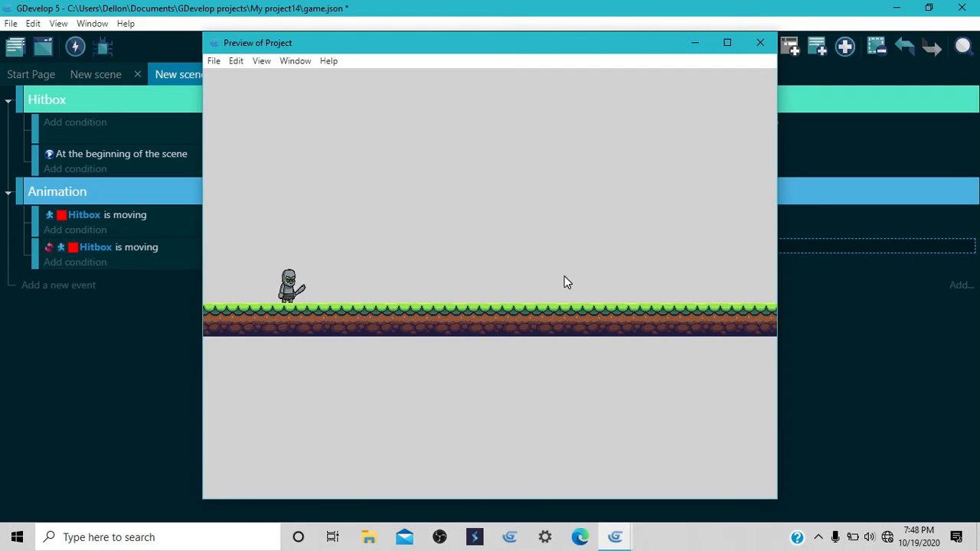
pyautogui.press('Right')
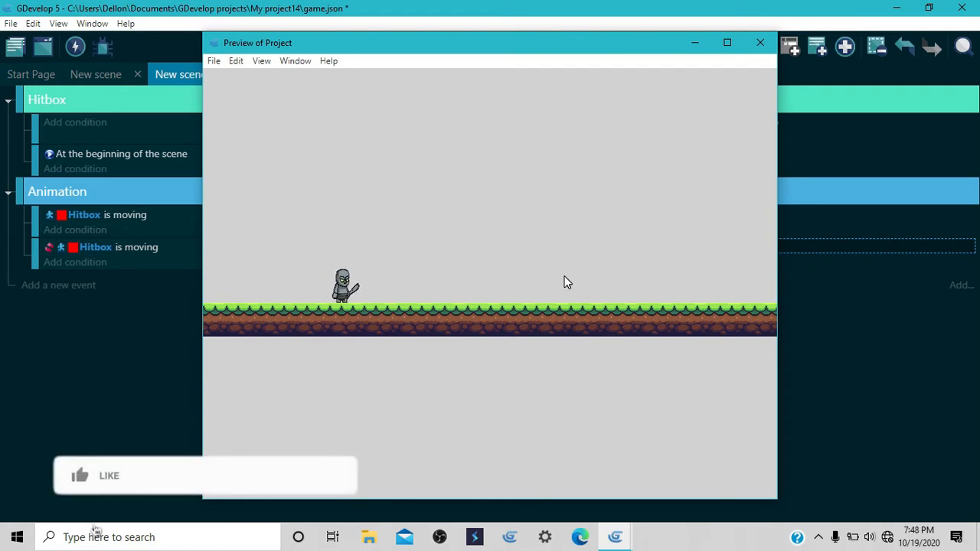
pyautogui.press('Right')
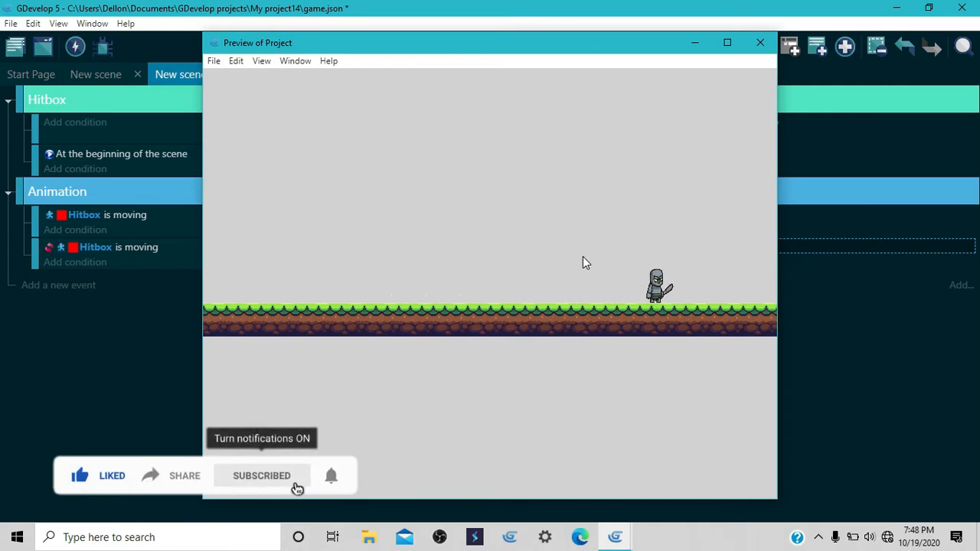
pyautogui.press('Left')
pyautogui.press('Left')
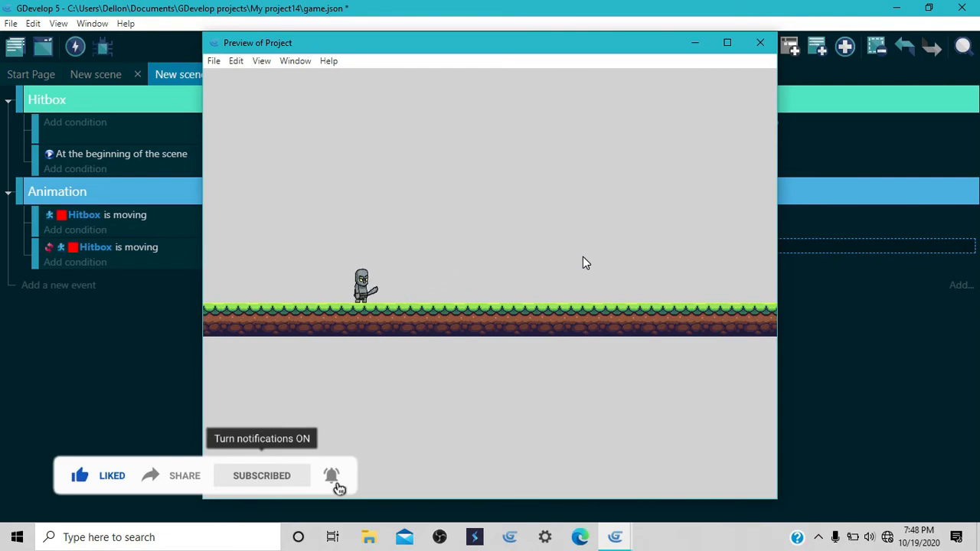
pyautogui.press('space')
pyautogui.press('Right')
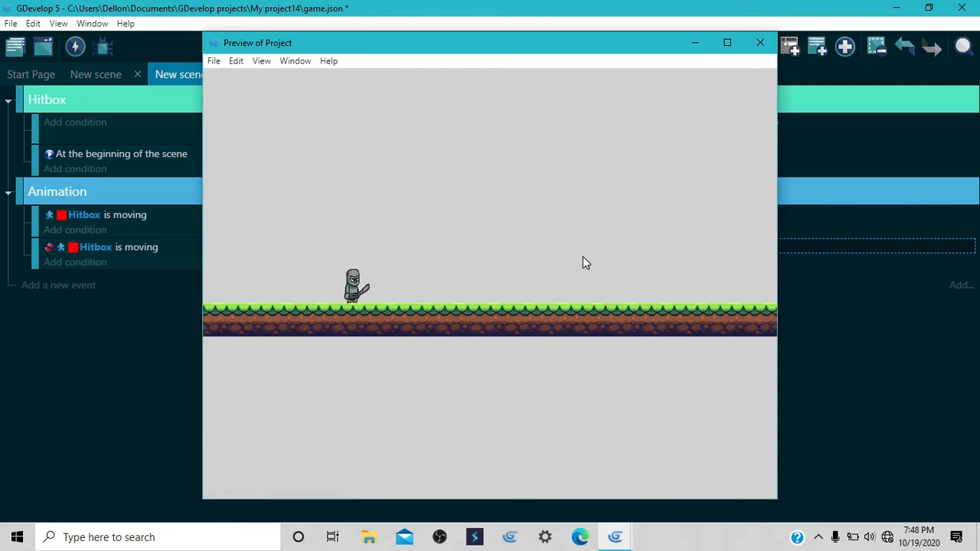
pyautogui.press('space')
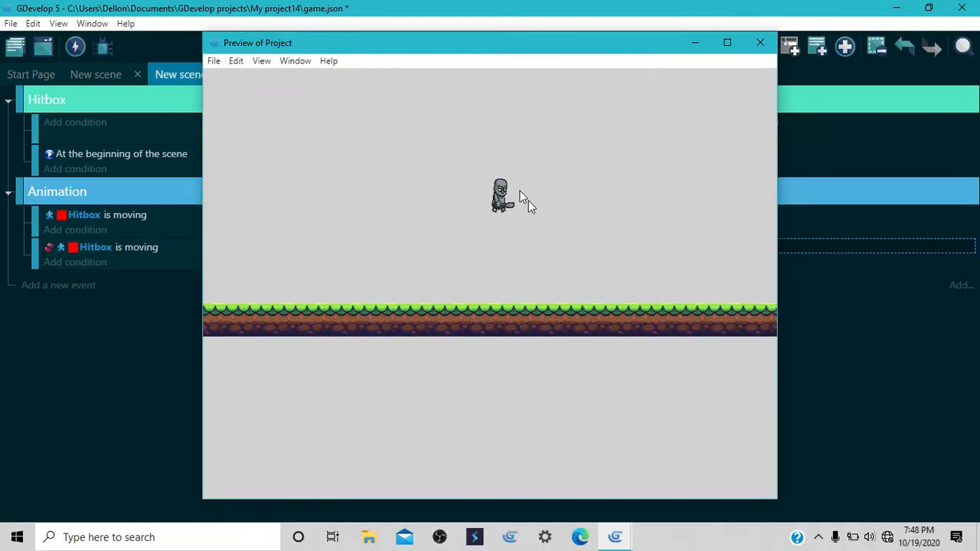
pyautogui.click(761, 42)
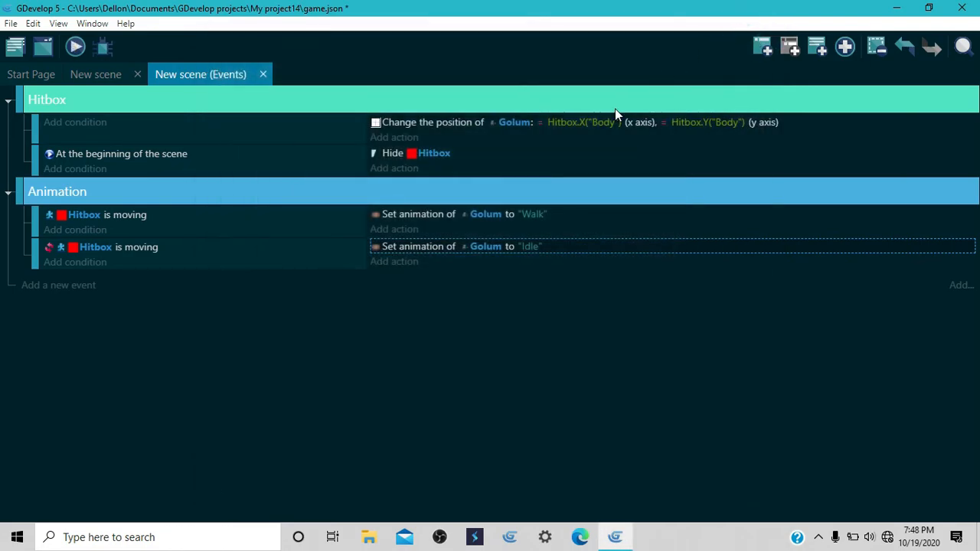